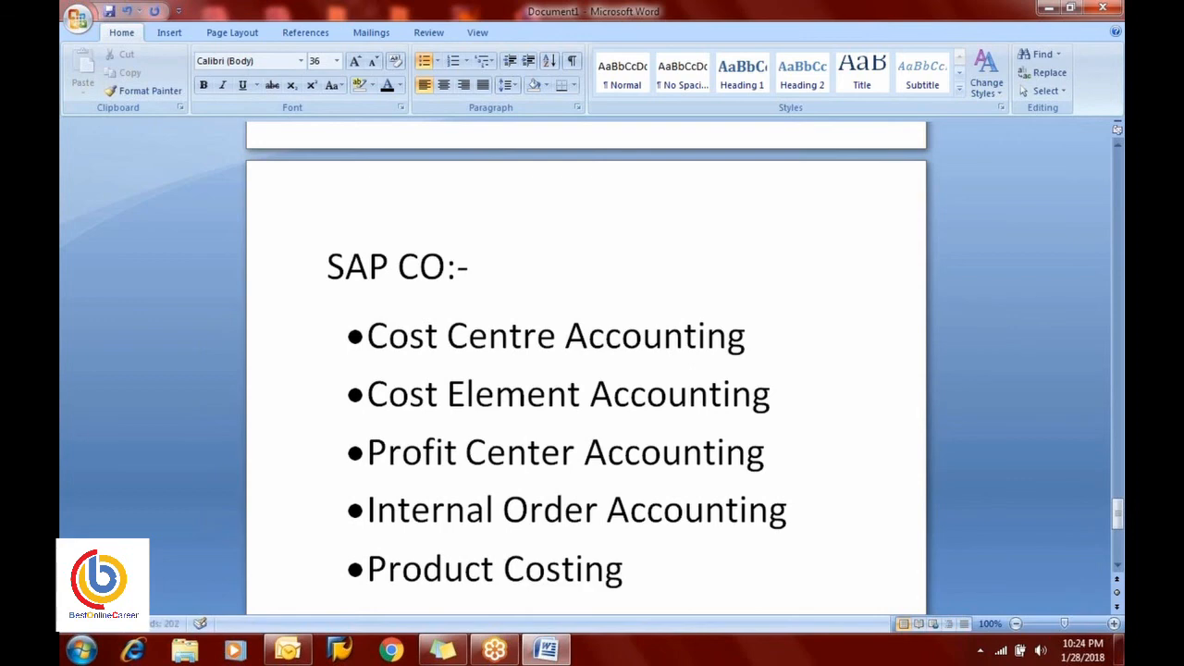
Remove the empty bullet below Product Costing in the SAP CO list
{"action": "key", "text": "BackSpace"}
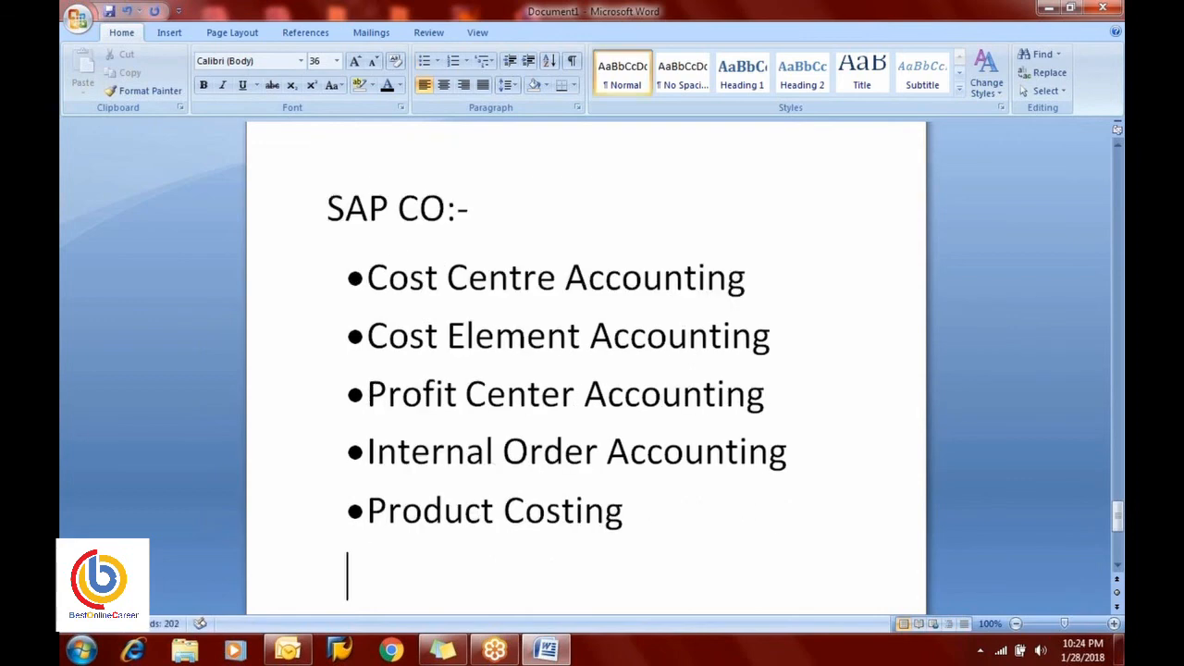
{"action": "key", "text": "BackSpace"}
{"action": "key", "text": "shift+Up"}
{"action": "key", "text": "shift+Up"}
{"action": "key", "text": "shift+Up"}
{"action": "key", "text": "shift+Up"}
{"action": "key", "text": "shift+Up"}
{"action": "key", "text": "shift+Up"}
{"action": "key", "text": "shift+Up"}
{"action": "key", "text": "shift+Up"}
{"action": "key", "text": "shift+Up"}
{"action": "key", "text": "shift+Up"}
{"action": "key", "text": "shift+Up"}
{"action": "key", "text": "shift+Up"}
{"action": "key", "text": "shift+Up"}
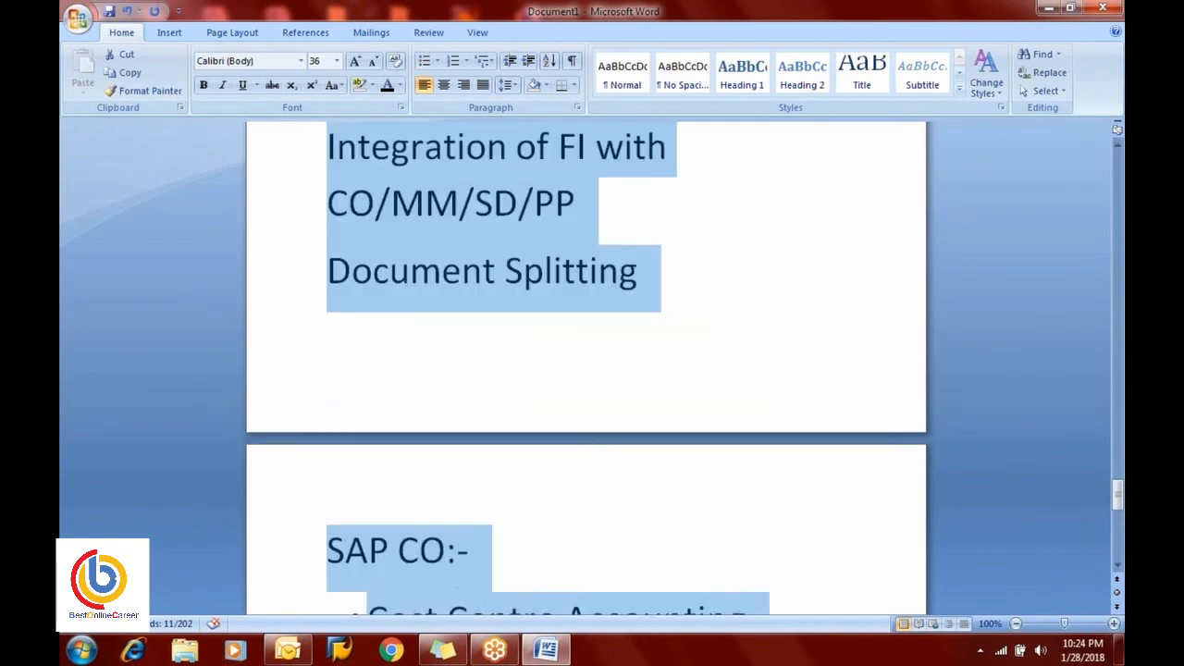
{"action": "key", "text": "Down"}
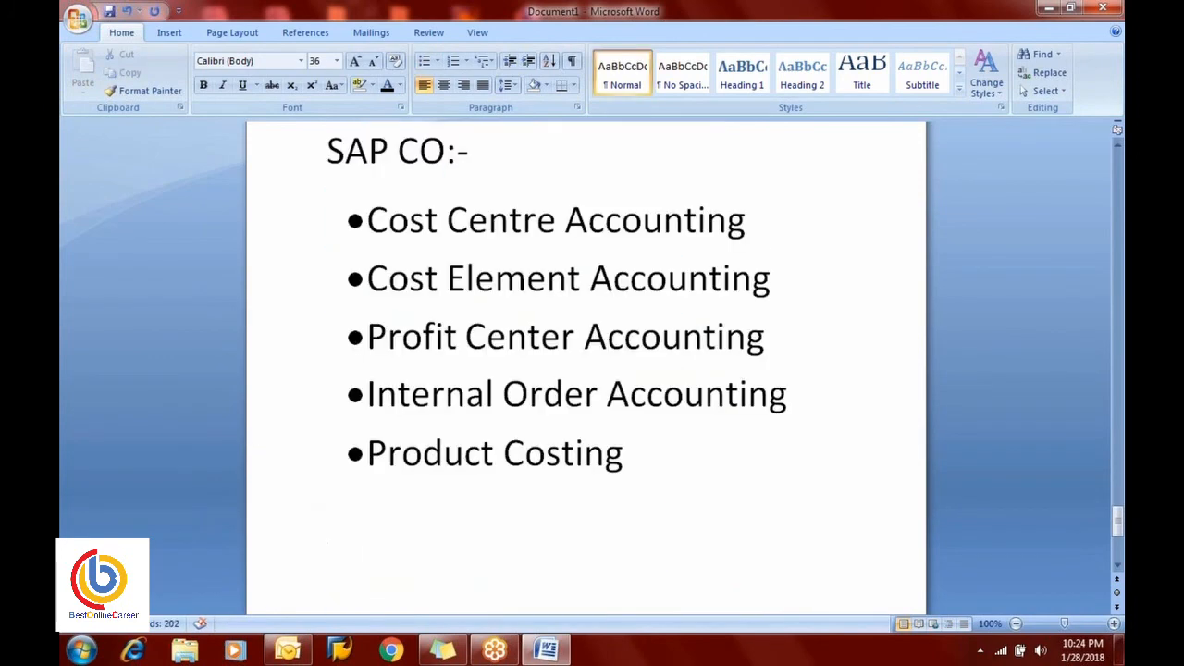
Switch to SAP Logon and log on to client 800 with the user name and password
{"action": "left_click", "coordinate": [1049, 7]}
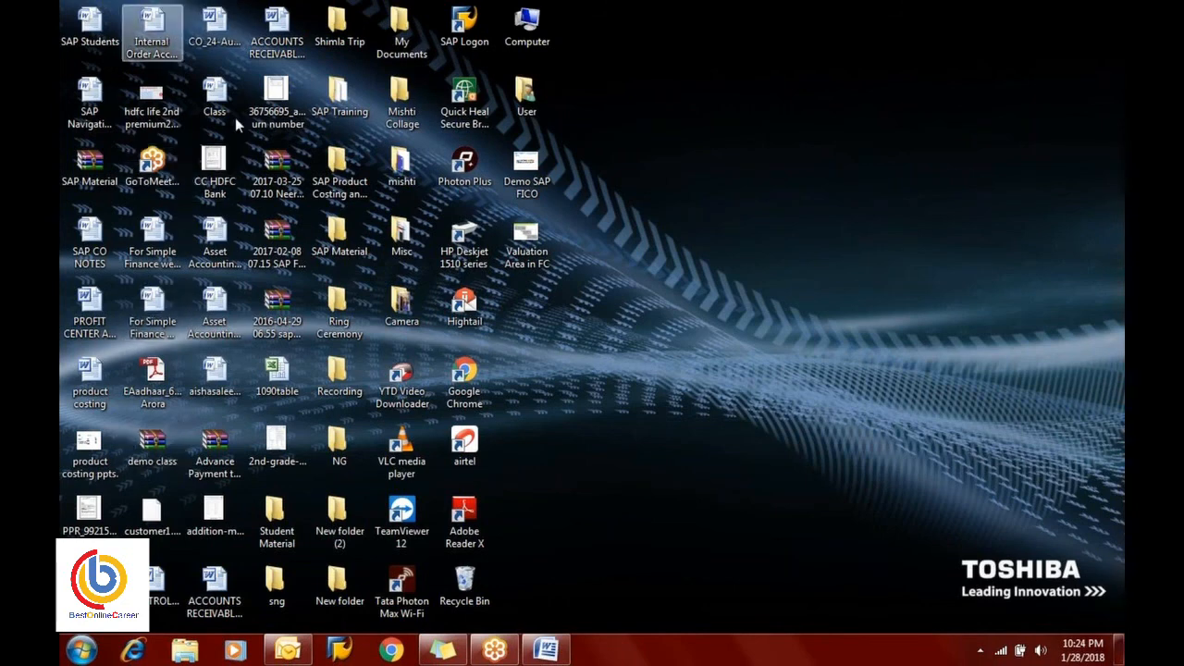
{"action": "double_click", "coordinate": [460, 27]}
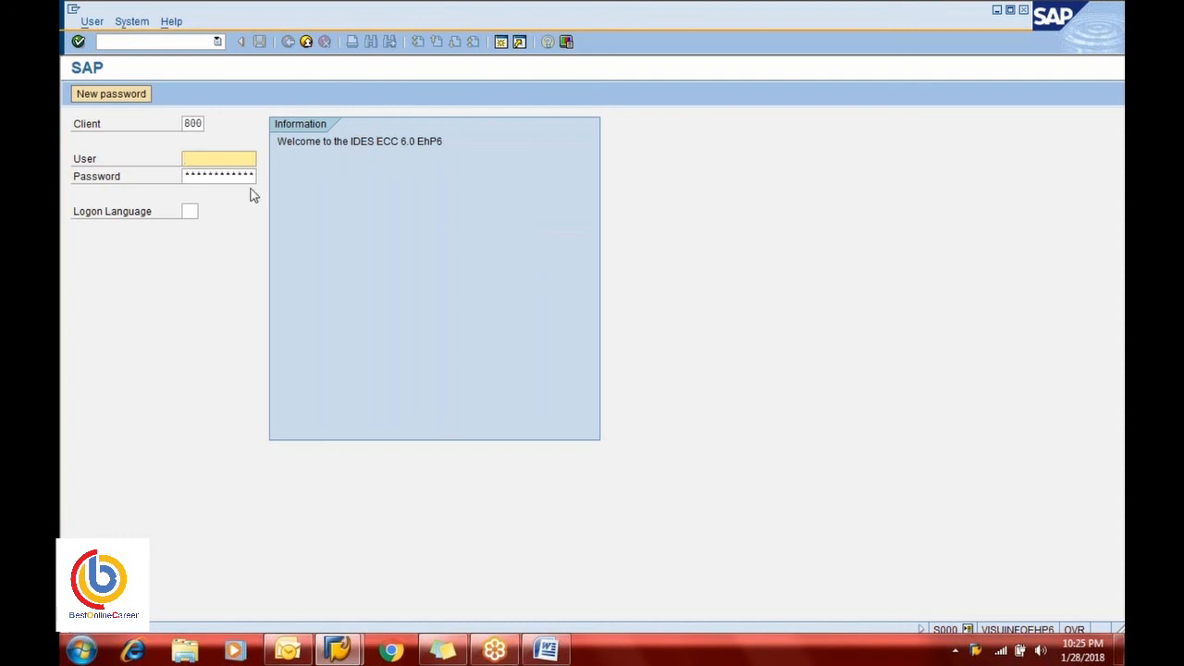
{"action": "type", "text": "ji"}
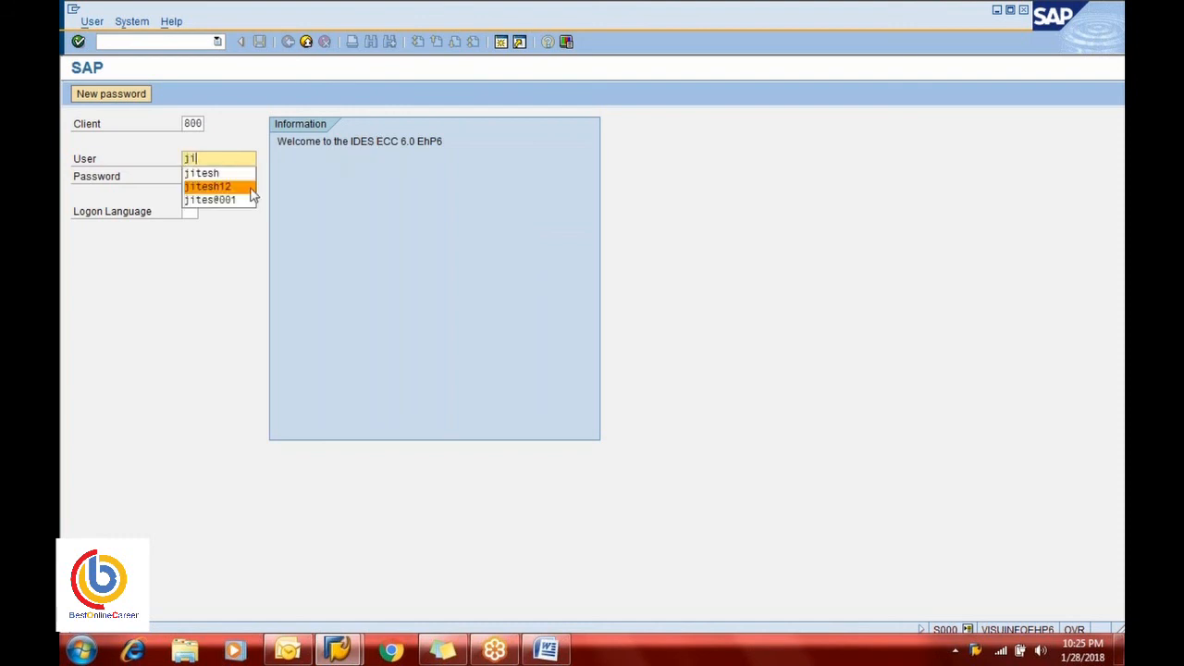
{"action": "key", "text": "Return"}
{"action": "key", "text": "Tab"}
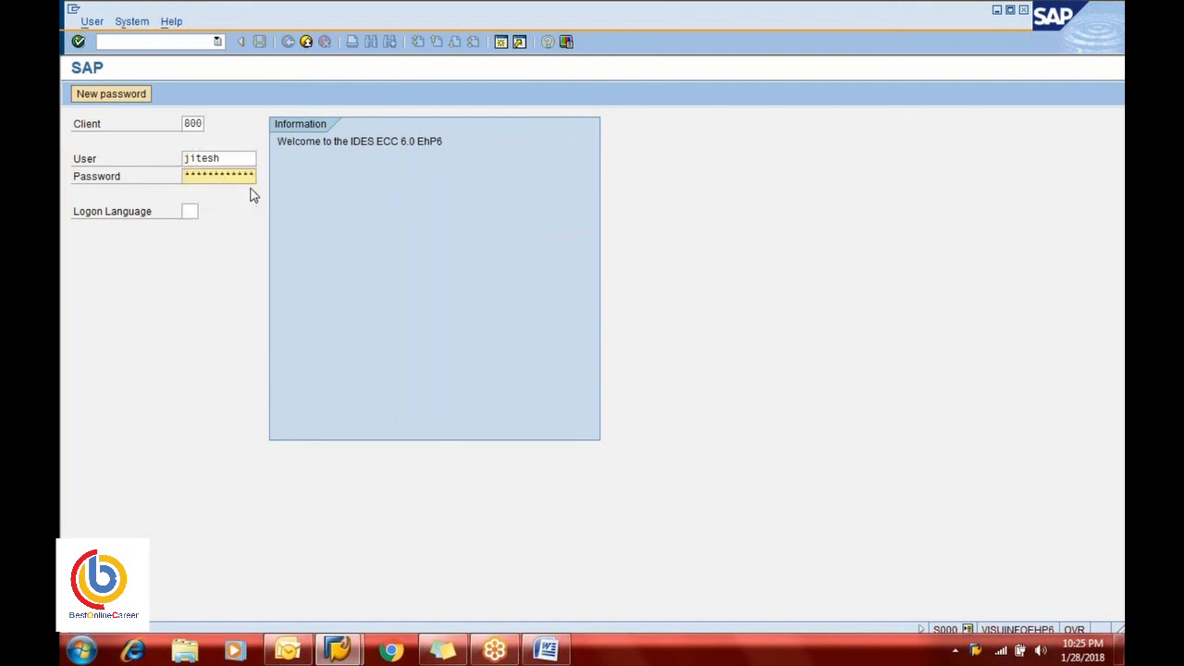
{"action": "type", "text": "*********"}
{"action": "key", "text": "Return"}
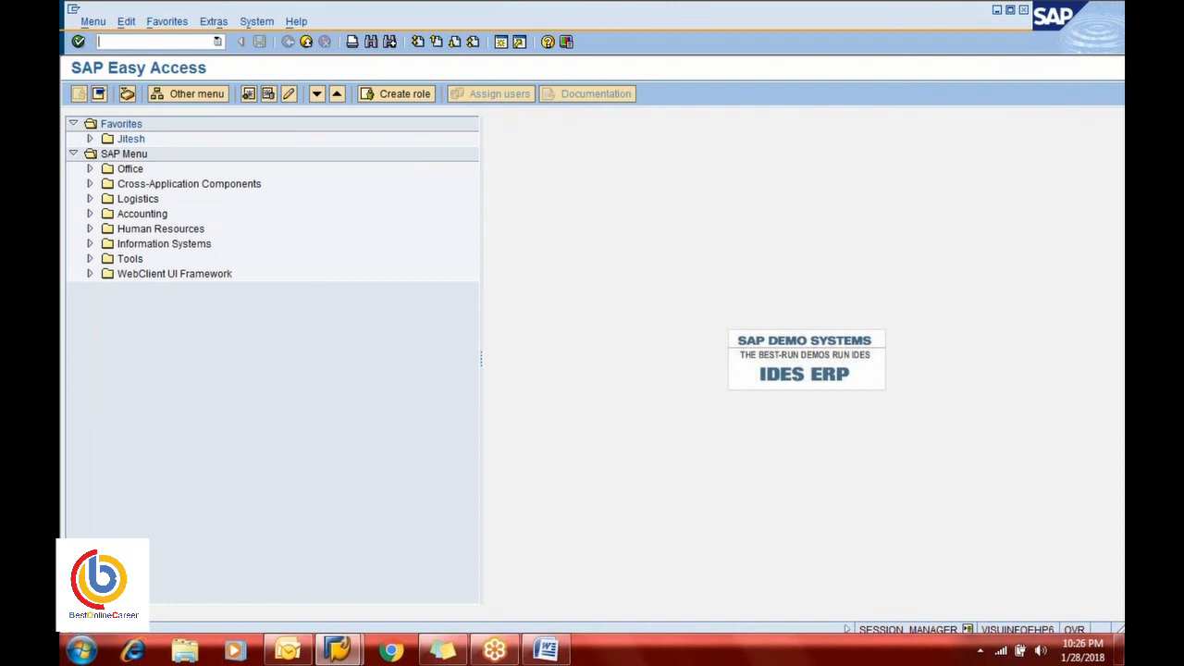
Expand the SAP Menu through Accounting, Financial Accounting and General Ledger to the Document Entry transactions
{"action": "left_click", "coordinate": [88, 216]}
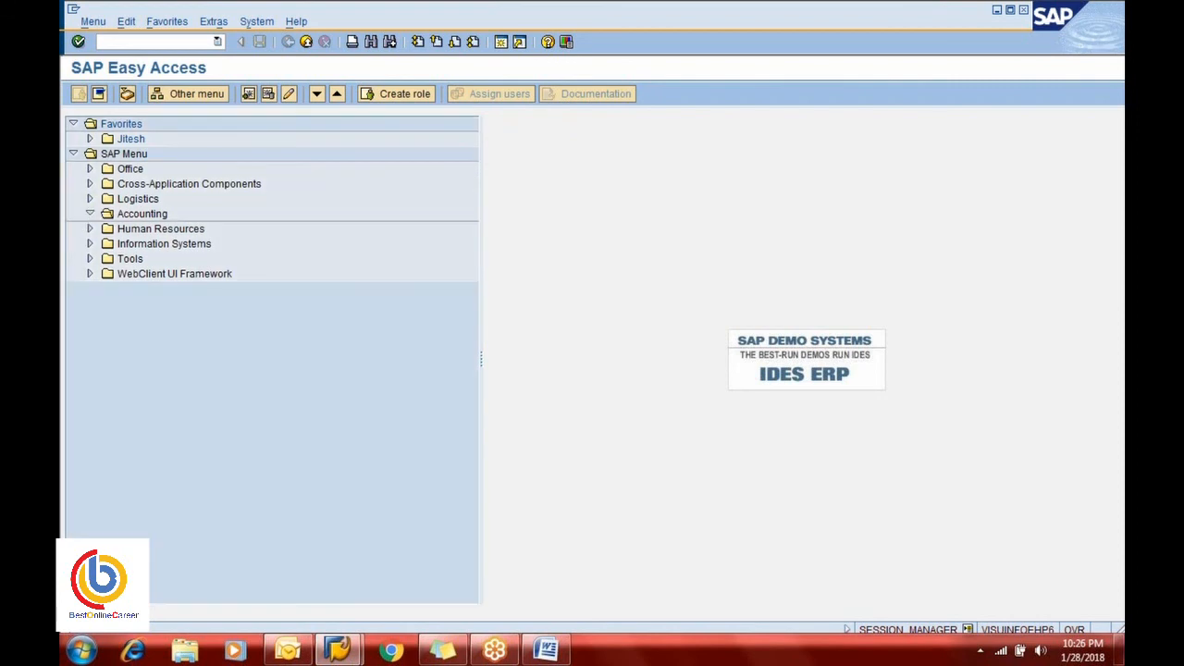
{"action": "left_click", "coordinate": [106, 229]}
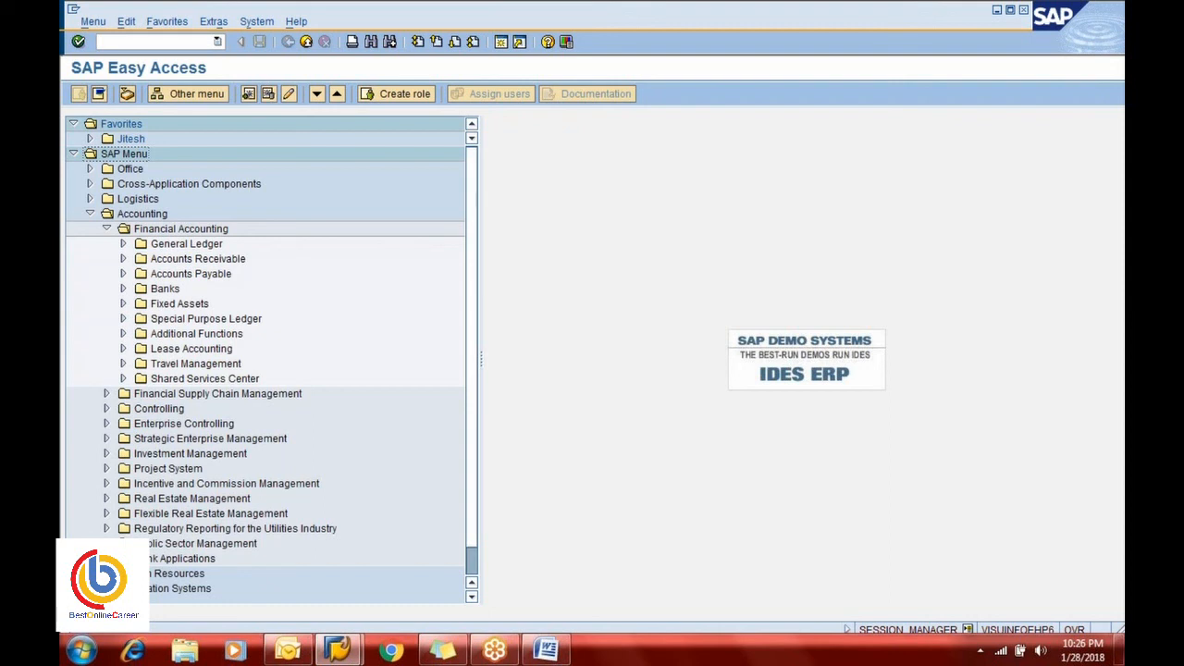
{"action": "left_click", "coordinate": [123, 244]}
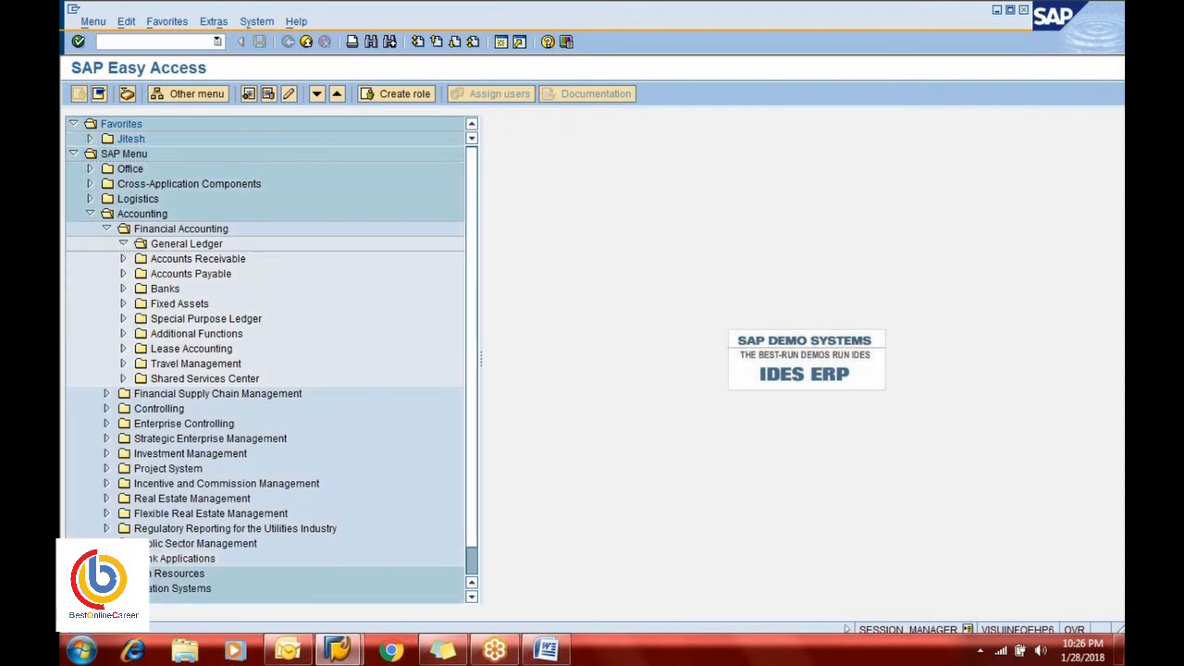
{"action": "left_click", "coordinate": [139, 260]}
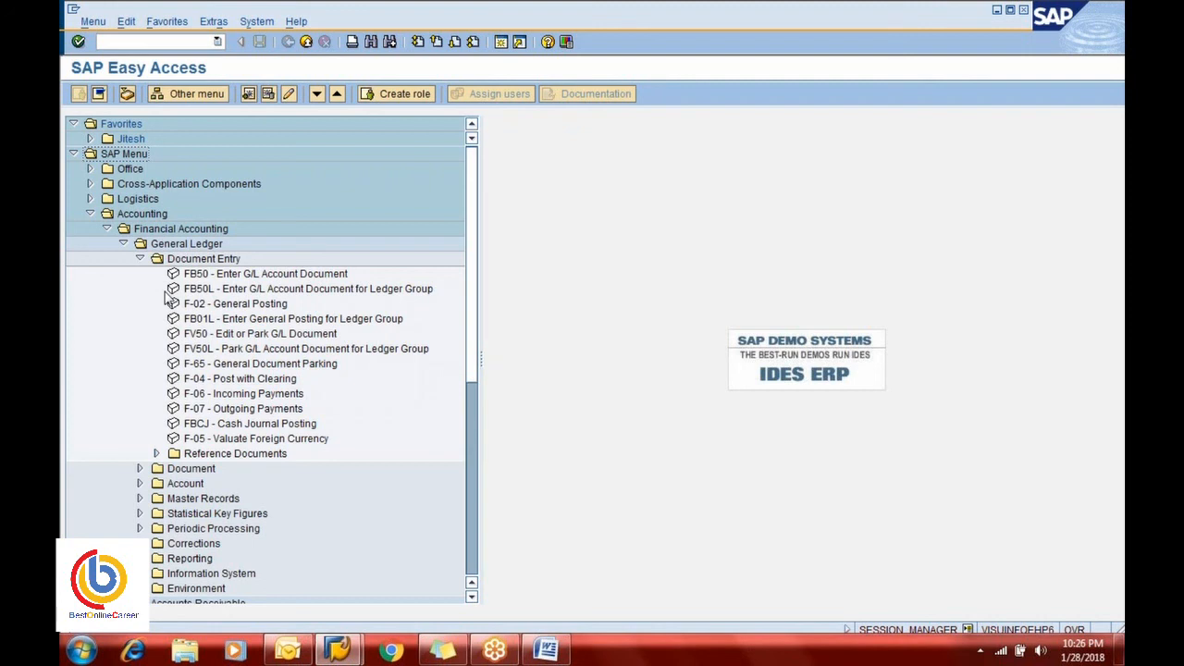
Collapse and re-expand the Document Entry, General Ledger and Financial Accounting folders
{"action": "left_click", "coordinate": [140, 260]}
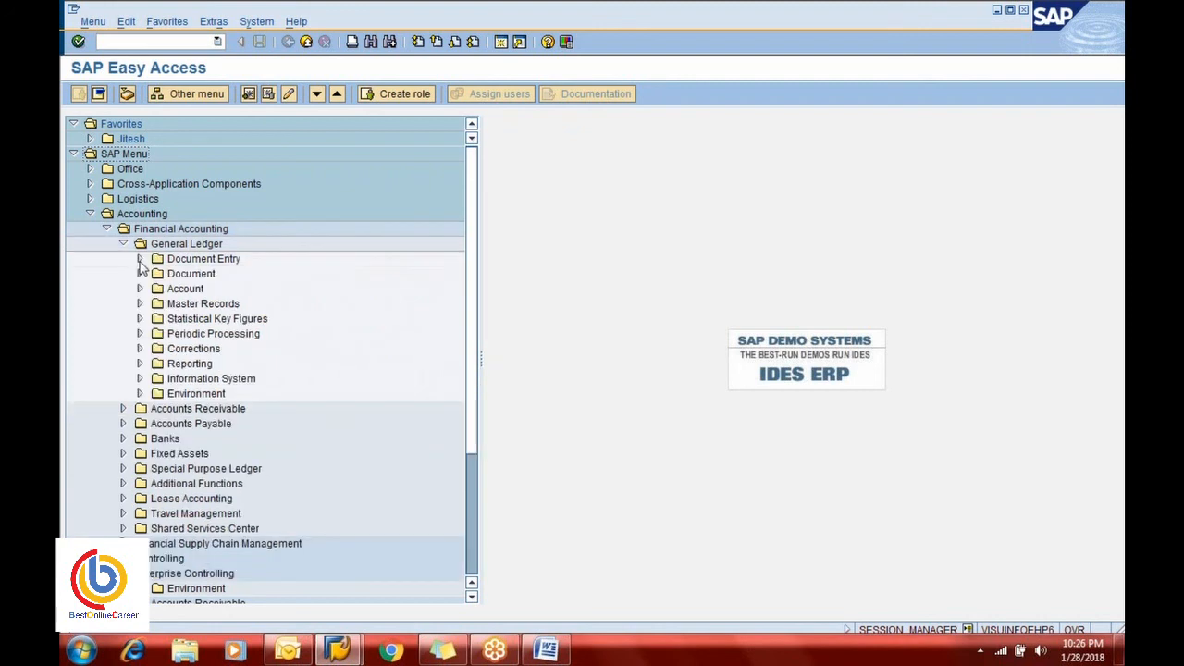
{"action": "left_click", "coordinate": [140, 260]}
{"action": "left_click", "coordinate": [124, 244]}
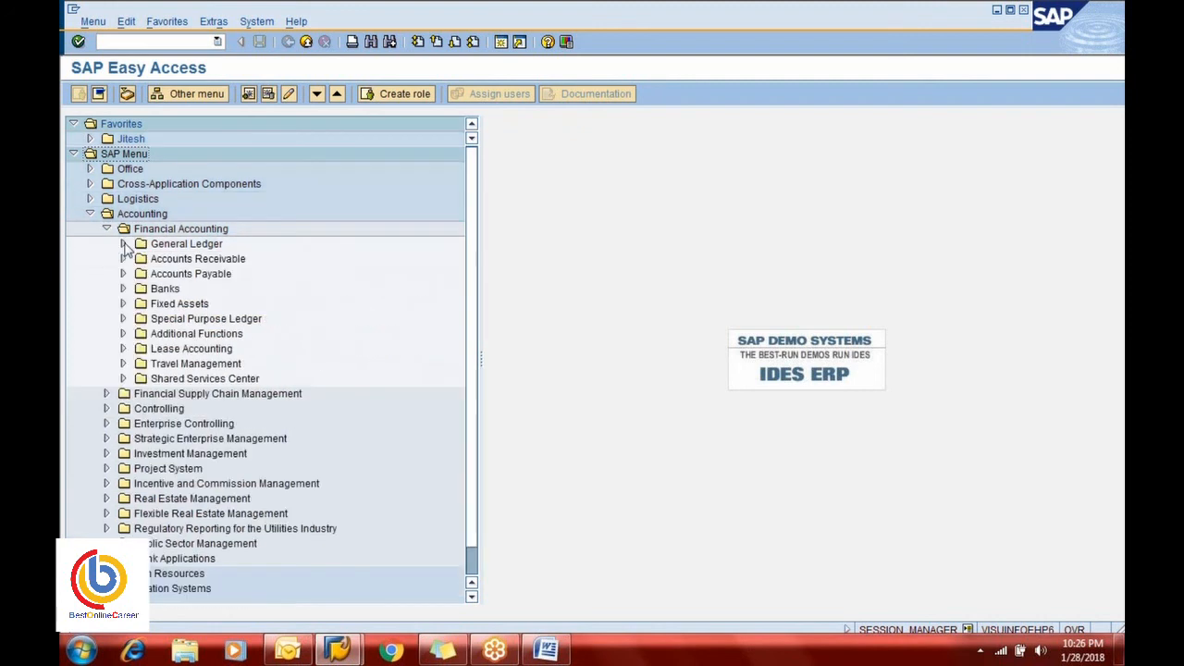
{"action": "left_click", "coordinate": [124, 243]}
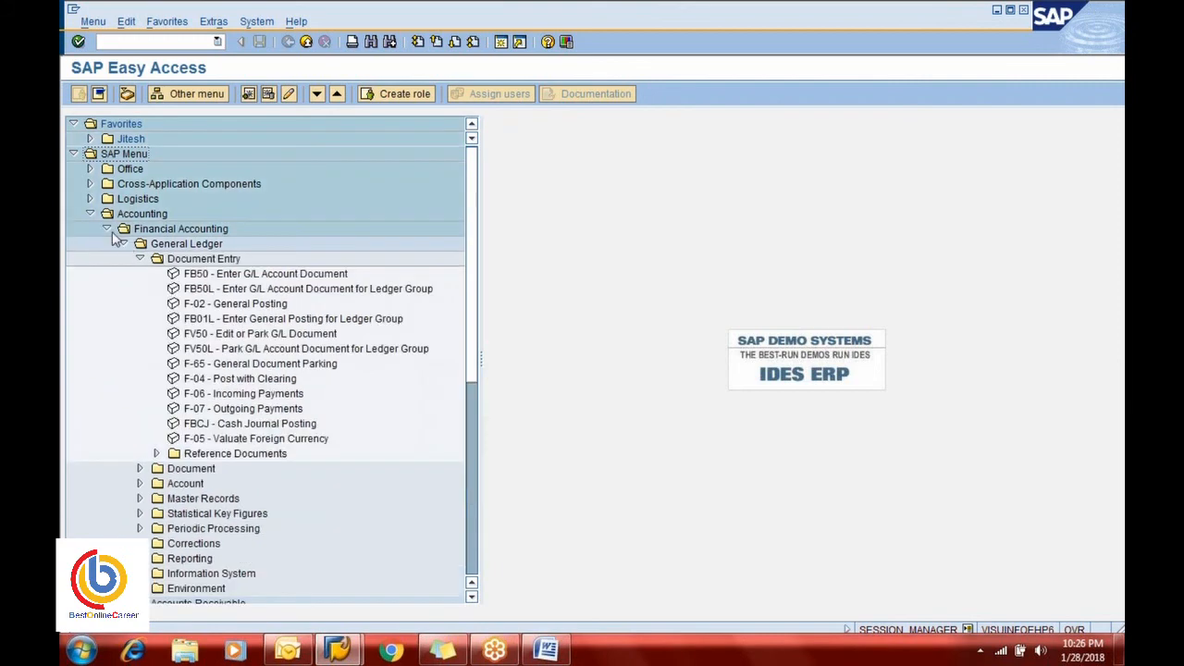
{"action": "left_click", "coordinate": [107, 229]}
{"action": "left_click", "coordinate": [106, 229]}
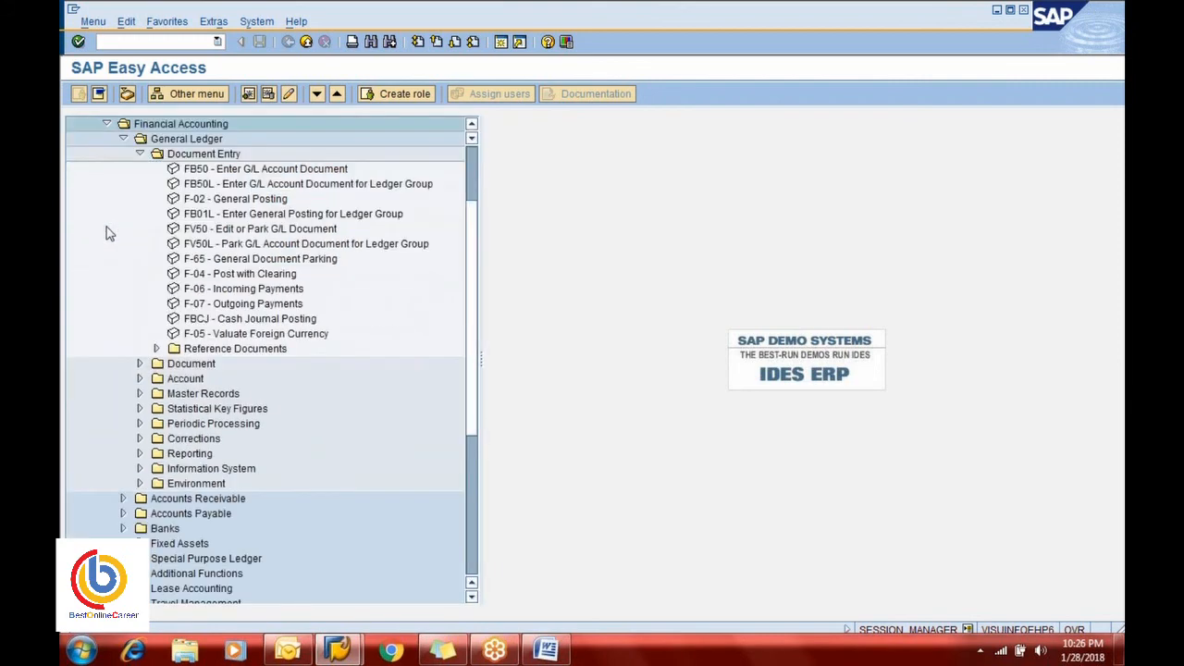
{"action": "left_click", "coordinate": [126, 145]}
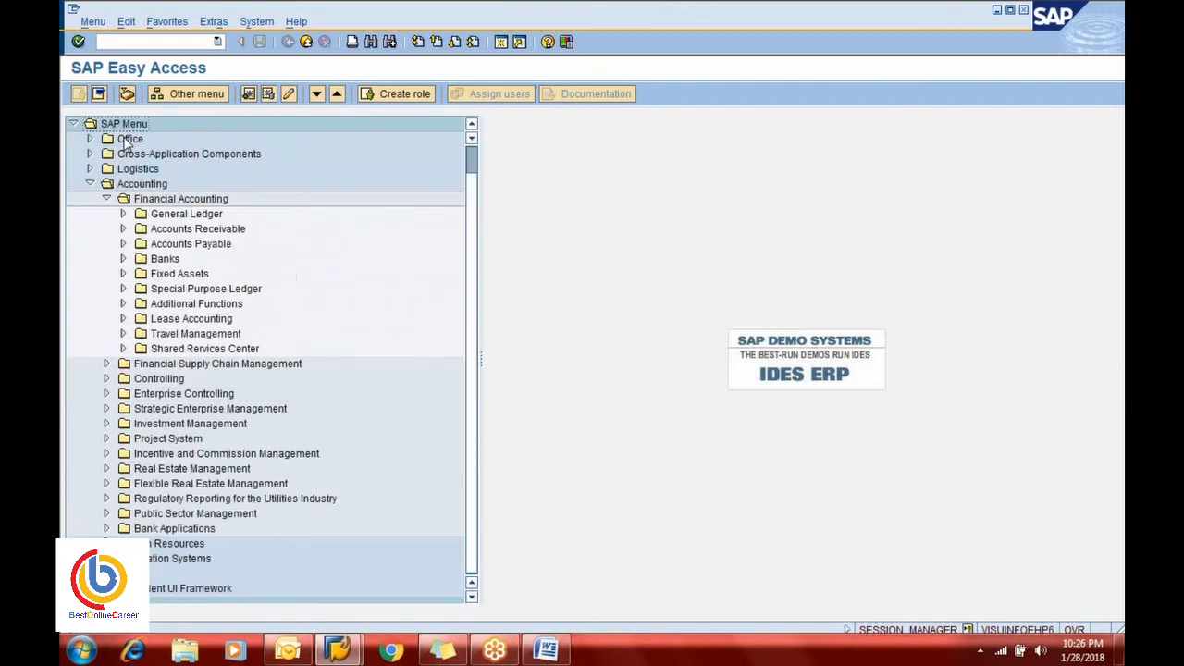
{"action": "left_click", "coordinate": [123, 213]}
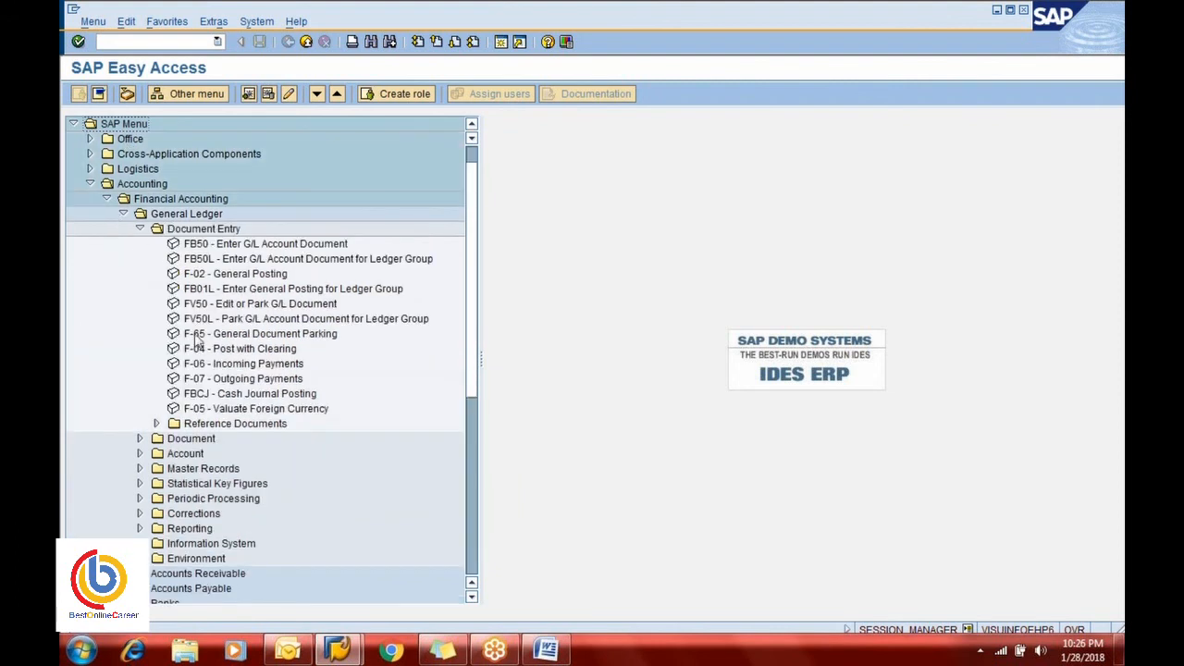
Open the F-02 General Posting transaction and set the document date to 28.10.2018
{"action": "left_click", "coordinate": [197, 277]}
{"action": "double_click", "coordinate": [197, 276]}
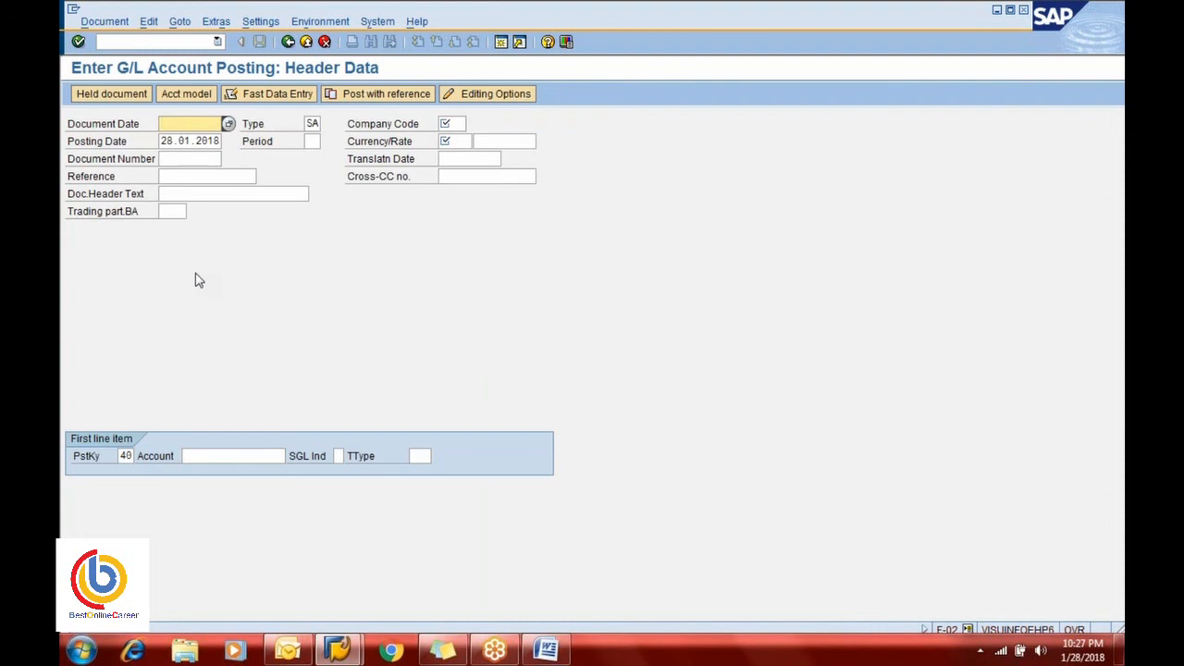
{"action": "type", "text": "29.01.2018"}
{"action": "key", "text": "Return"}
{"action": "key", "text": "Tab"}
{"action": "key", "text": "shift+Tab"}
{"action": "key", "text": "shift+Tab"}
{"action": "key", "text": "shift+Tab"}
{"action": "key", "text": "BackSpace"}
{"action": "key", "text": "BackSpace"}
{"action": "key", "text": "BackSpace"}
{"action": "key", "text": "BackSpace"}
{"action": "key", "text": "BackSpace"}
{"action": "key", "text": "BackSpace"}
{"action": "key", "text": "BackSpace"}
{"action": "key", "text": "BackSpace"}
{"action": "key", "text": "BackSpace"}
{"action": "type", "text": "8.10.2018"}
{"action": "key", "text": "Return"}
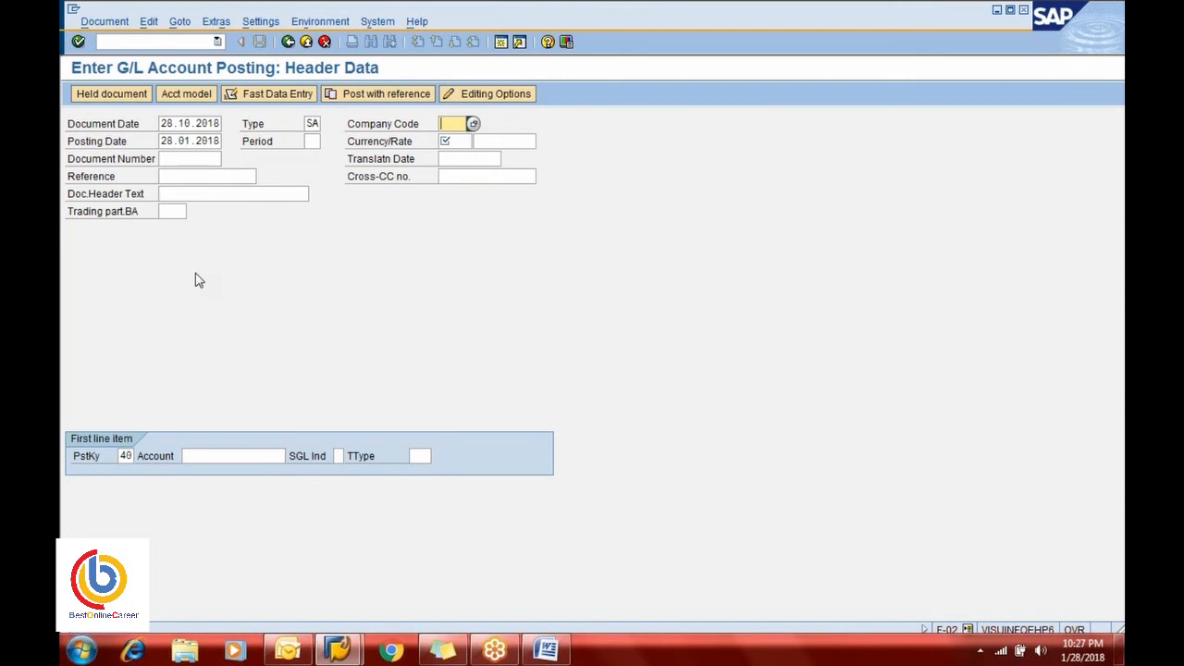
Set the posting header's company code to 1044 and the currency to USD
{"action": "type", "text": "10"}
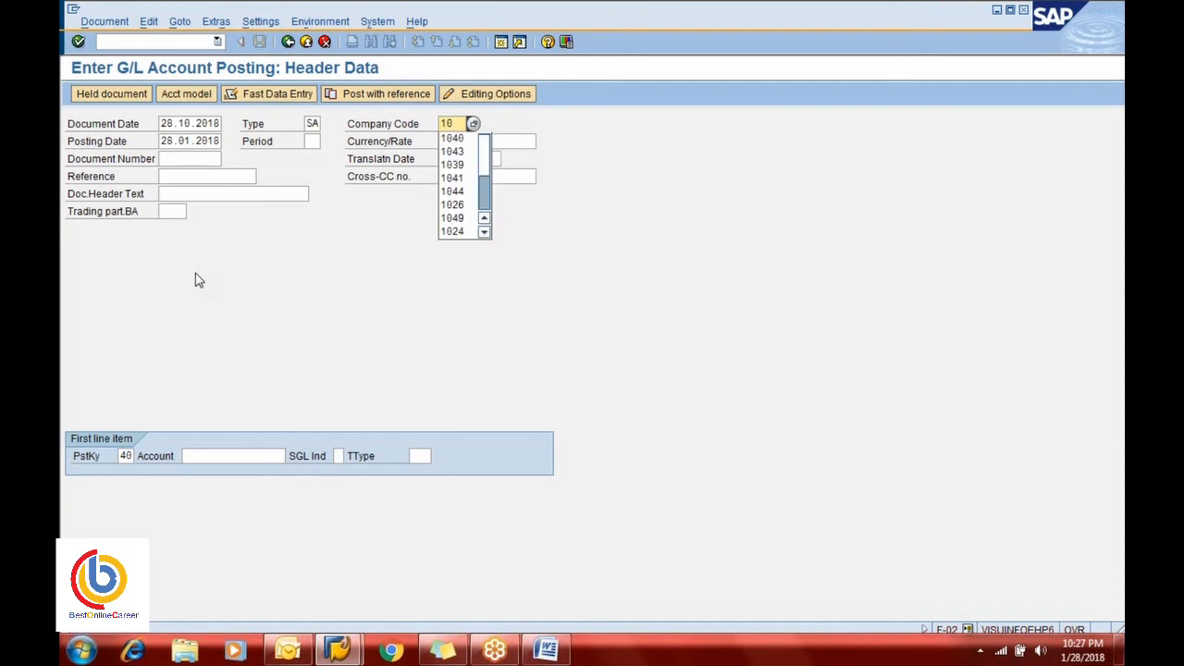
{"action": "type", "text": "44"}
{"action": "key", "text": "Tab"}
{"action": "key", "text": "Tab"}
{"action": "key", "text": "Tab"}
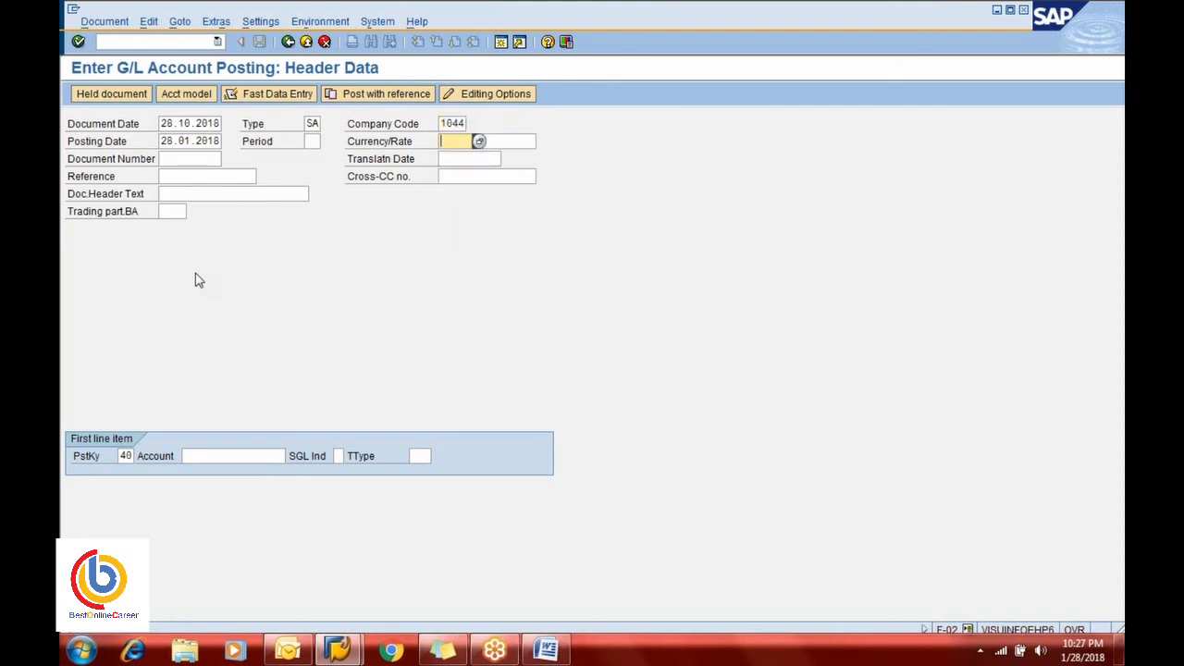
{"action": "type", "text": "usd"}
{"action": "key", "text": "Tab"}
{"action": "key", "text": "Tab"}
{"action": "key", "text": "Tab"}
{"action": "key", "text": "Tab"}
{"action": "key", "text": "Tab"}
{"action": "key", "text": "Tab"}
{"action": "key", "text": "Tab"}
{"action": "key", "text": "Tab"}
{"action": "key", "text": "Tab"}
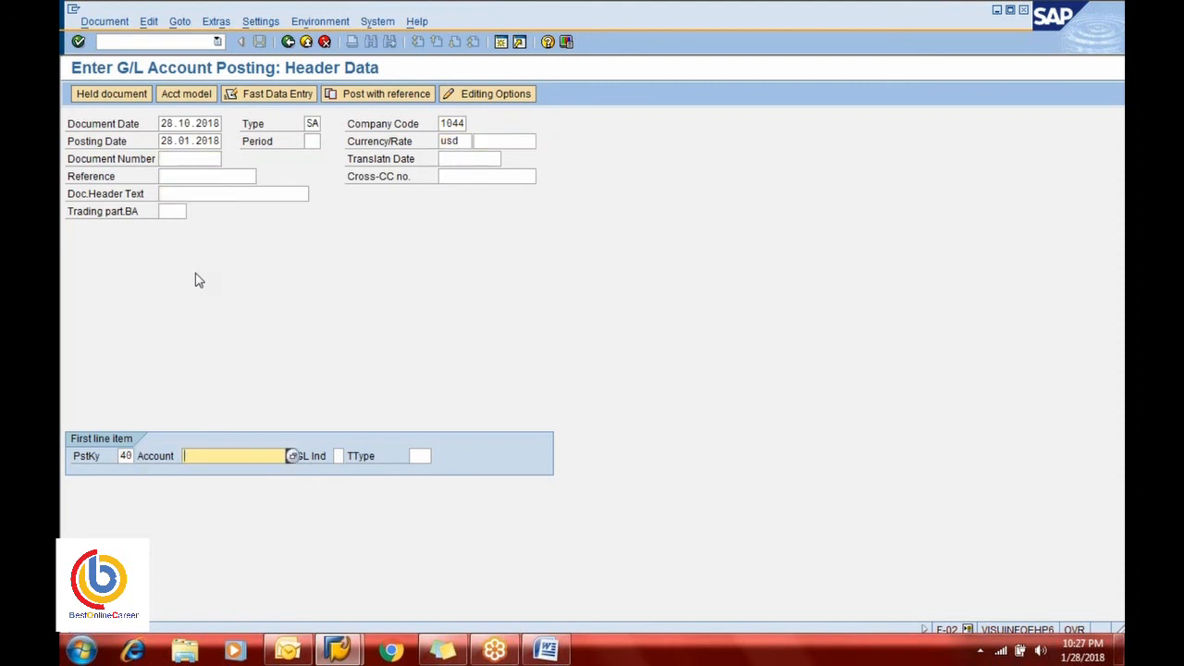
Enter G/L account 400300 as the first line item and correct the document date to 28.01.2018
{"action": "type", "text": "400300"}
{"action": "key", "text": "Return"}
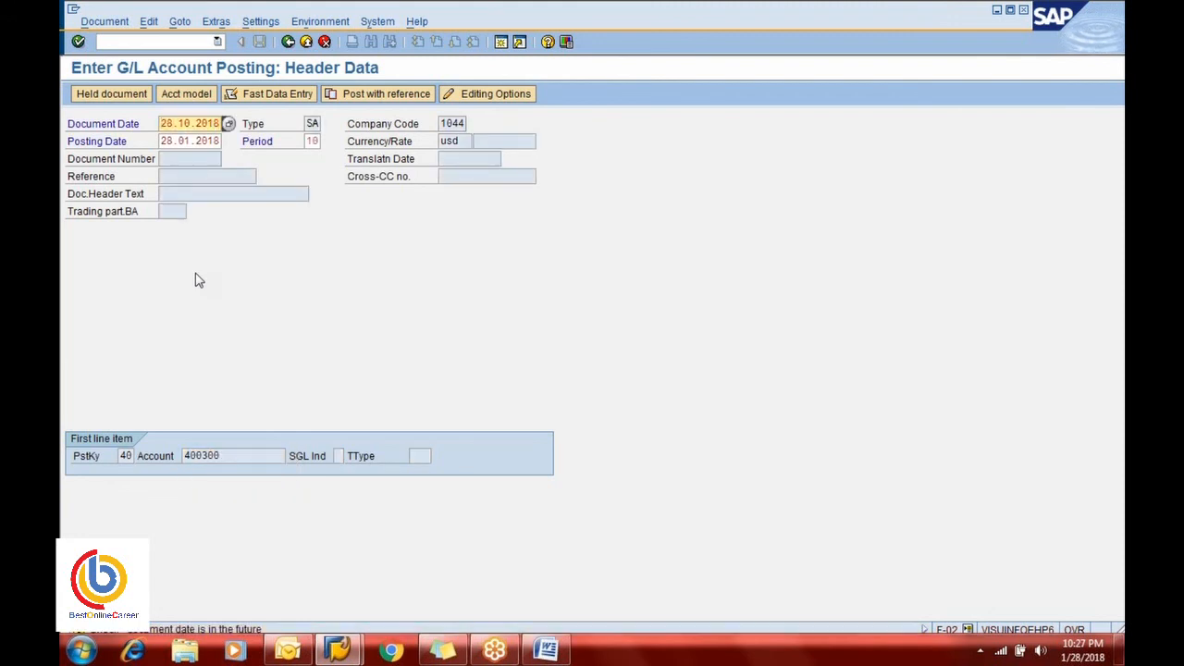
{"action": "type", "text": "01"}
{"action": "key", "text": "Return"}
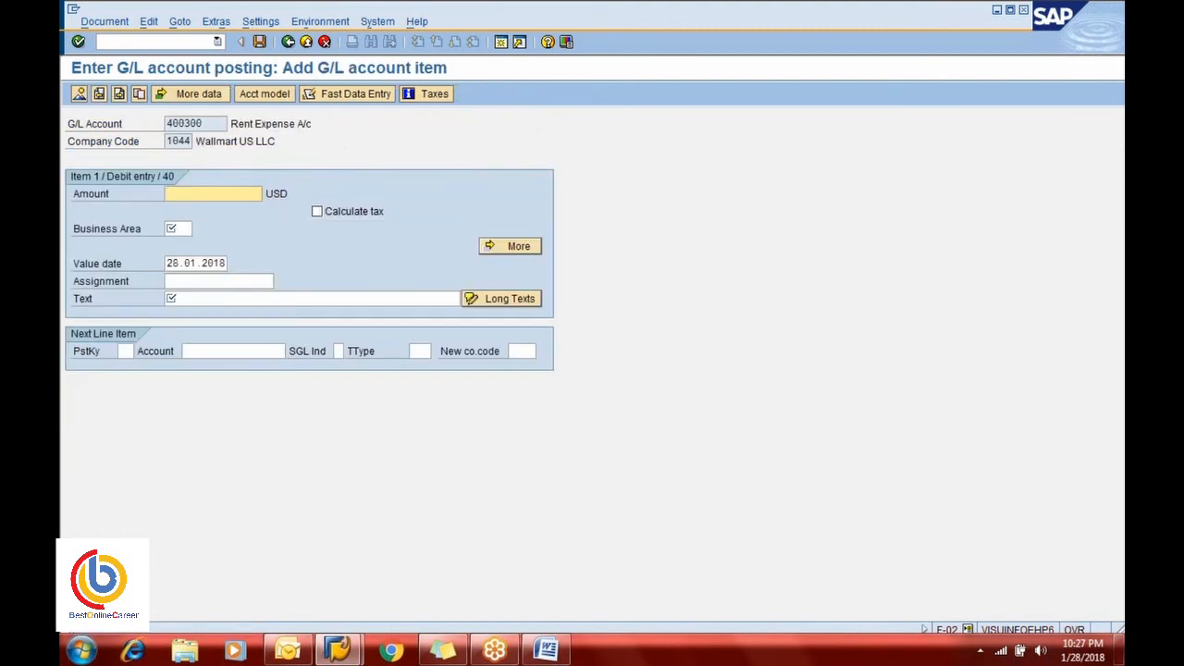
Fill in the debit item with amount 88000, business area 1044 and the text "Being rent"
{"action": "type", "text": "88000"}
{"action": "key", "text": "Tab"}
{"action": "type", "text": "1044"}
{"action": "key", "text": "Tab"}
{"action": "key", "text": "Tab"}
{"action": "key", "text": "Tab"}
{"action": "key", "text": "Tab"}
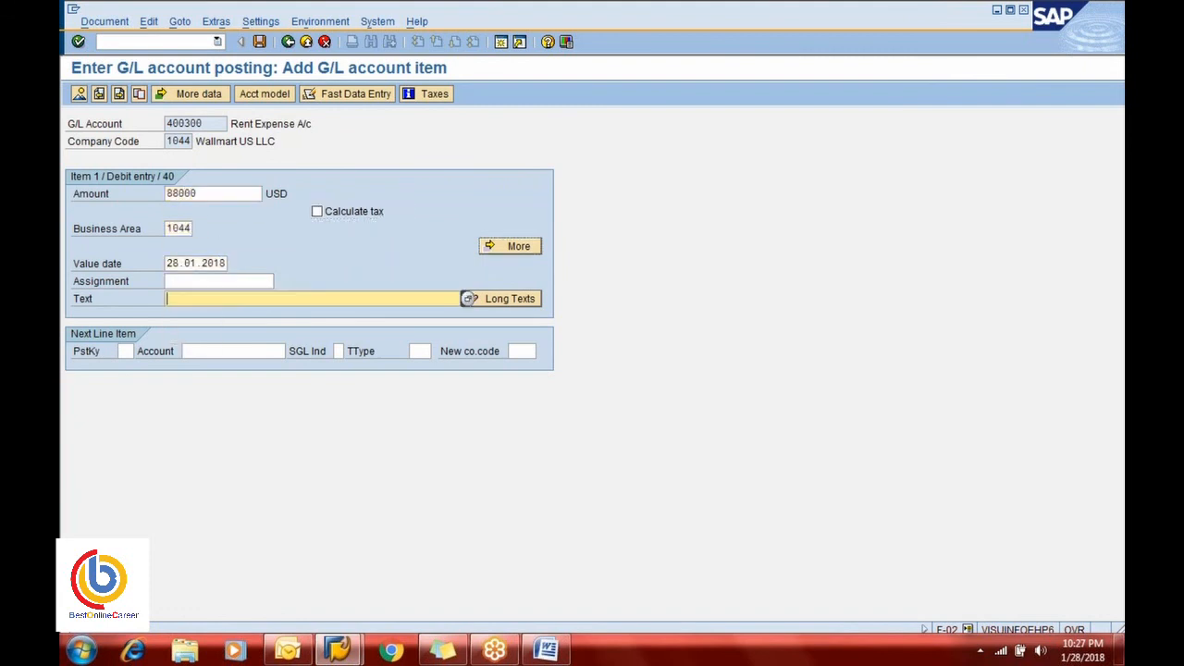
{"action": "type", "text": "Being rent"}
Add the next line item with posting key 50 and G/L account 200100
{"action": "key", "text": "Tab"}
{"action": "key", "text": "Tab"}
{"action": "type", "text": "50"}
{"action": "key", "text": "Tab"}
{"action": "type", "text": "200100"}
{"action": "key", "text": "Return"}
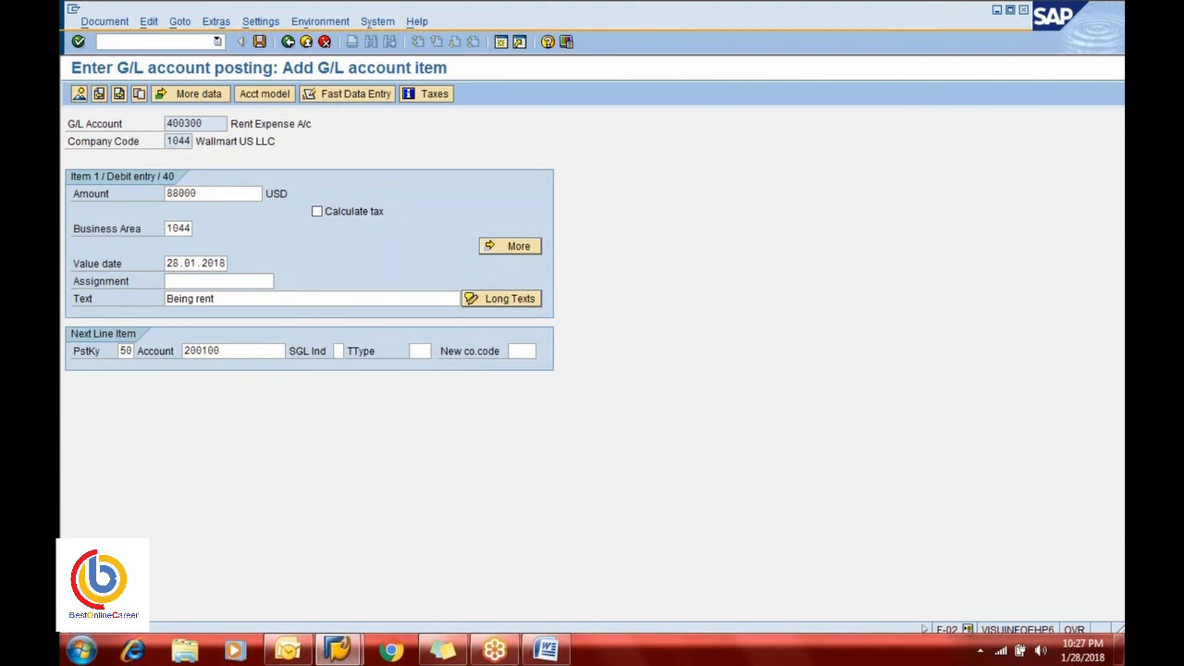
Fill in the credit item with amount "*", business area 1044 and text "+"
{"action": "type", "text": "*"}
{"action": "key", "text": "Tab"}
{"action": "type", "text": "1044"}
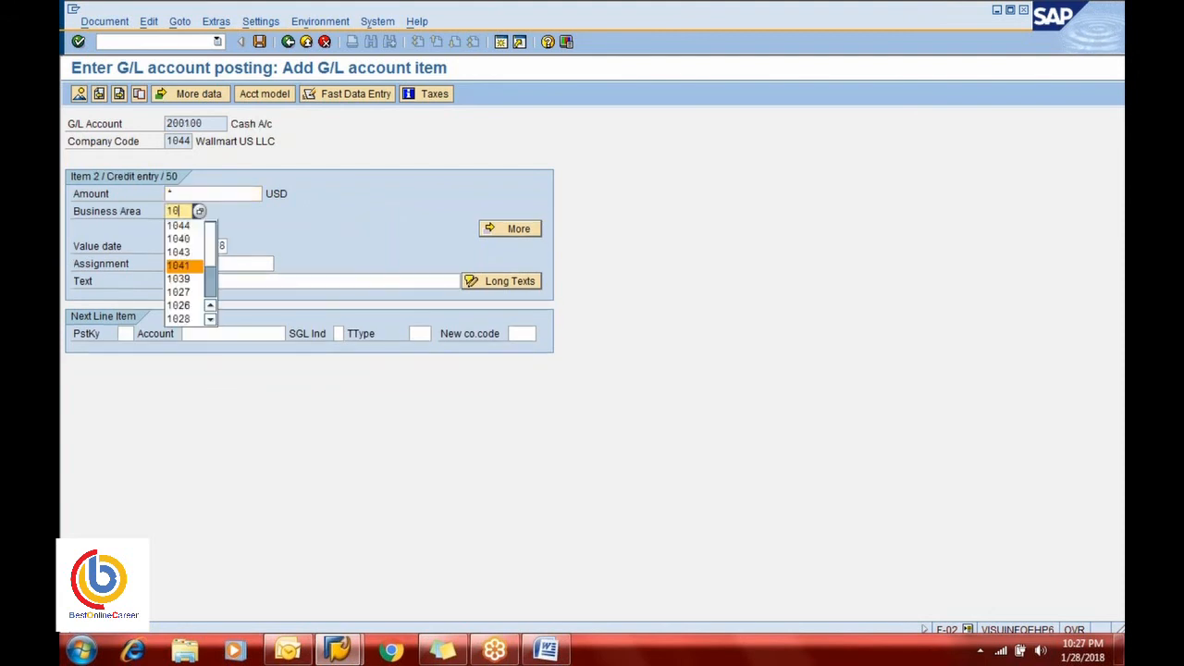
{"action": "key", "text": "Tab"}
{"action": "key", "text": "Tab"}
{"action": "key", "text": "Tab"}
{"action": "type", "text": "+"}
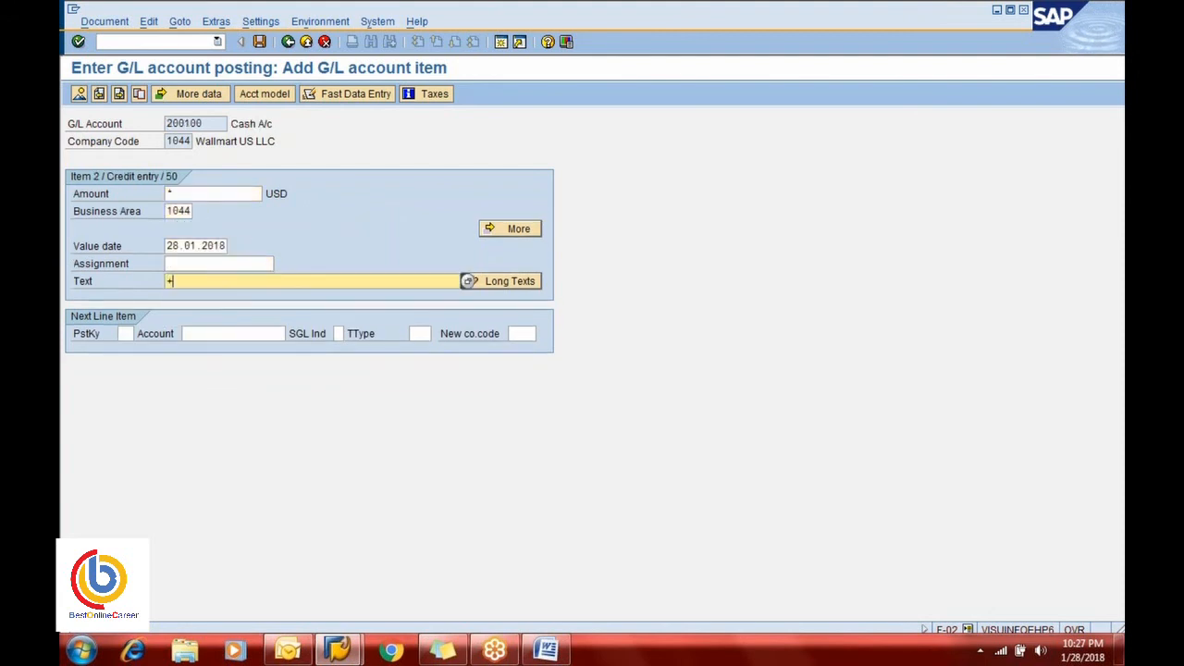
Post the rent expense document from its overview and display the posted document
{"action": "left_click", "coordinate": [80, 93]}
{"action": "left_click", "coordinate": [260, 43]}
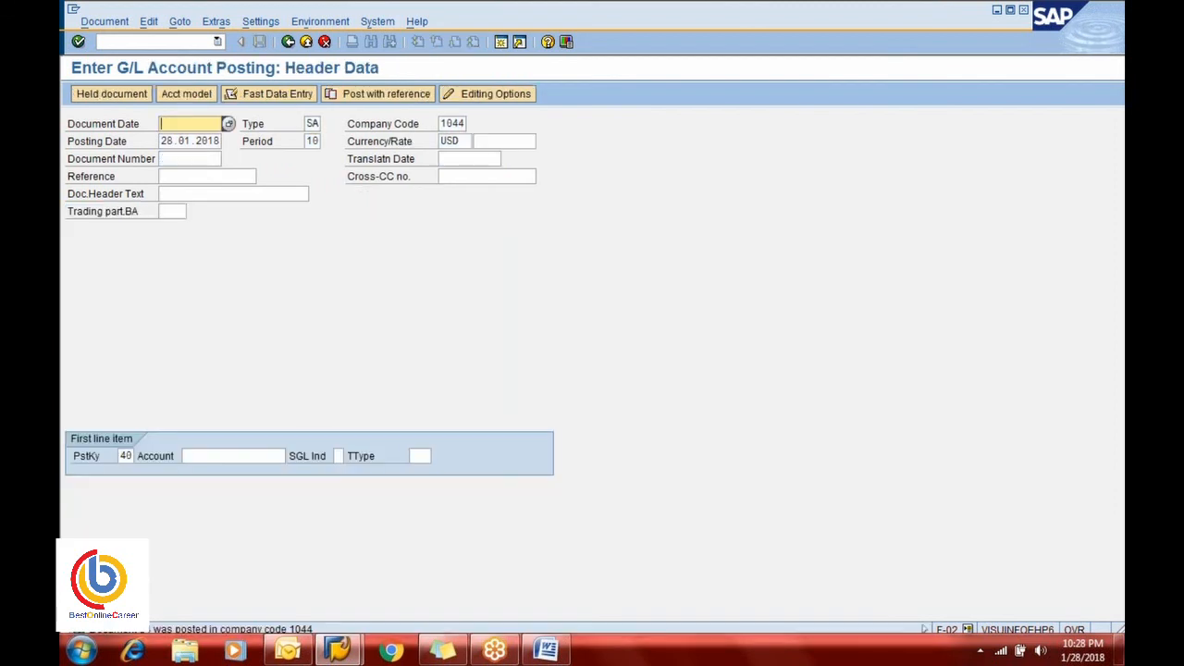
{"action": "left_click", "coordinate": [106, 26]}
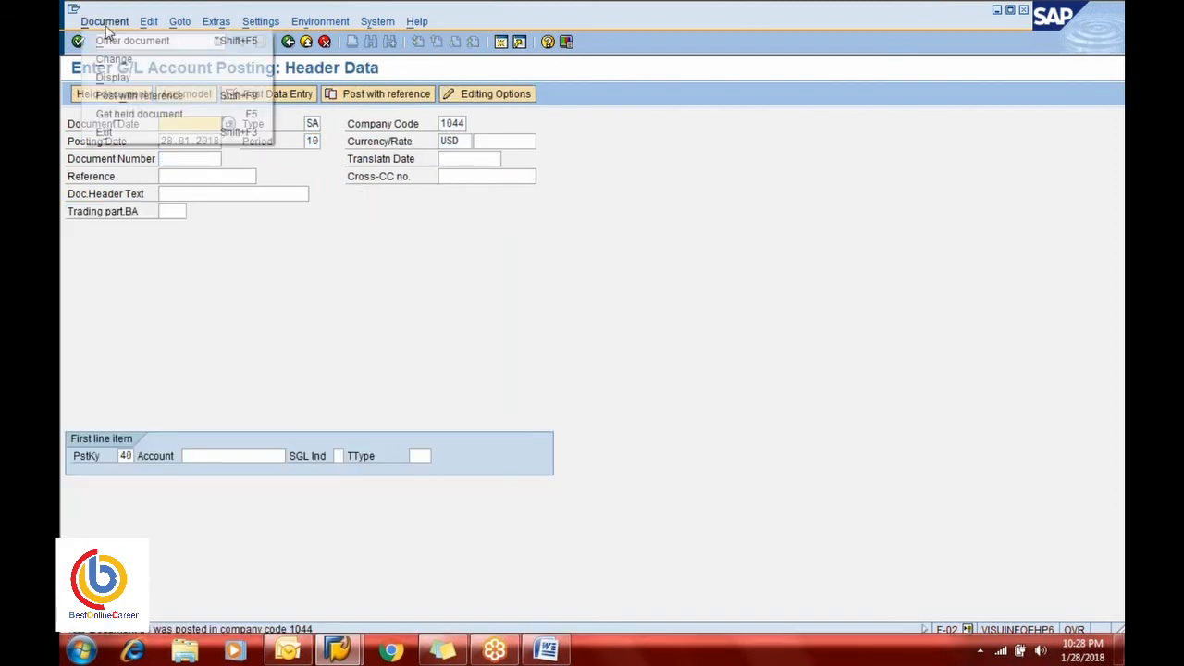
{"action": "left_click", "coordinate": [113, 76]}
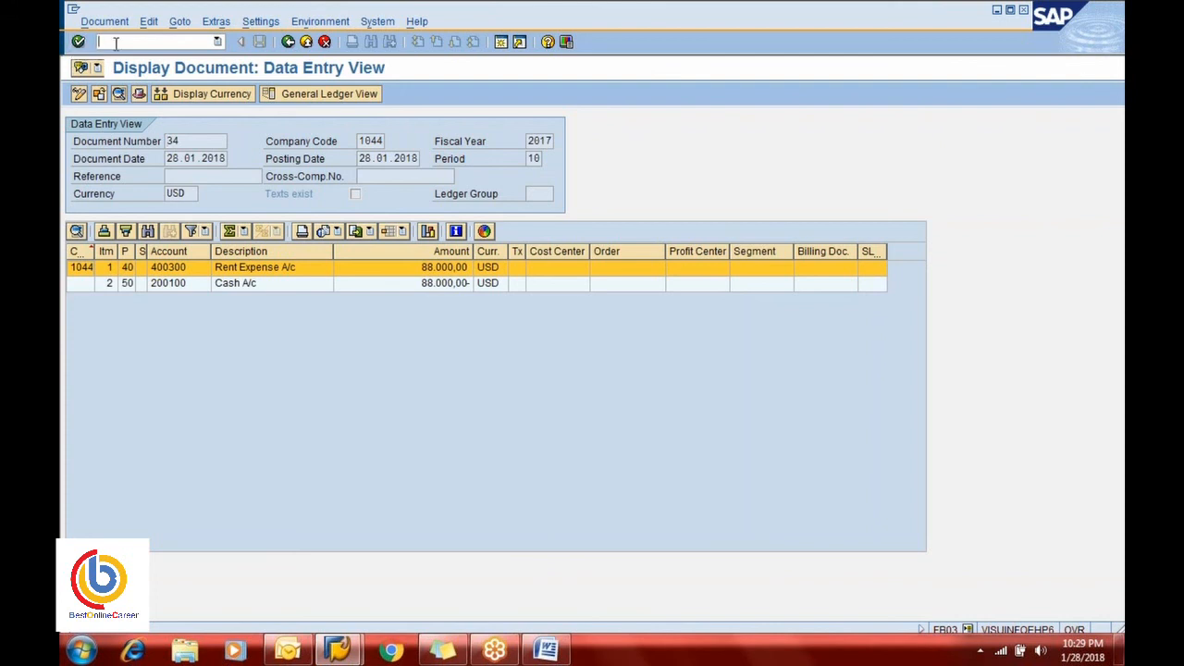
Open the SPRO customizing transaction, display the SAP Reference IMG and select the Financial Accounting node
{"action": "type", "text": "/nfb03"}
{"action": "key", "text": "Return"}
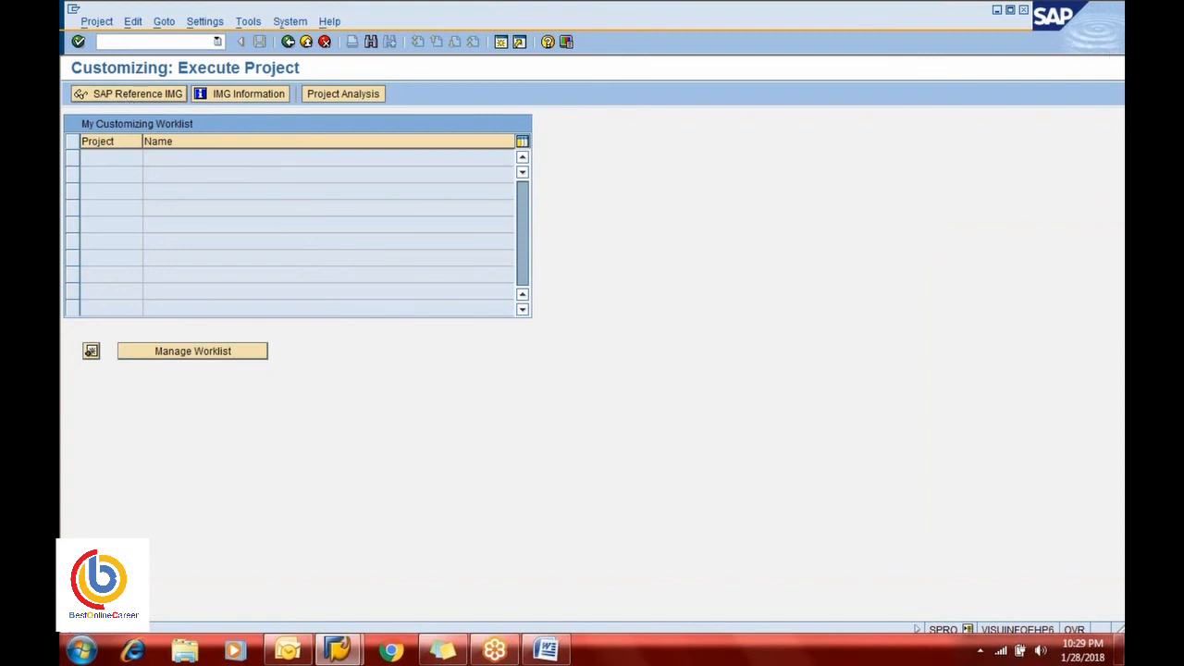
{"action": "key", "text": "F5"}
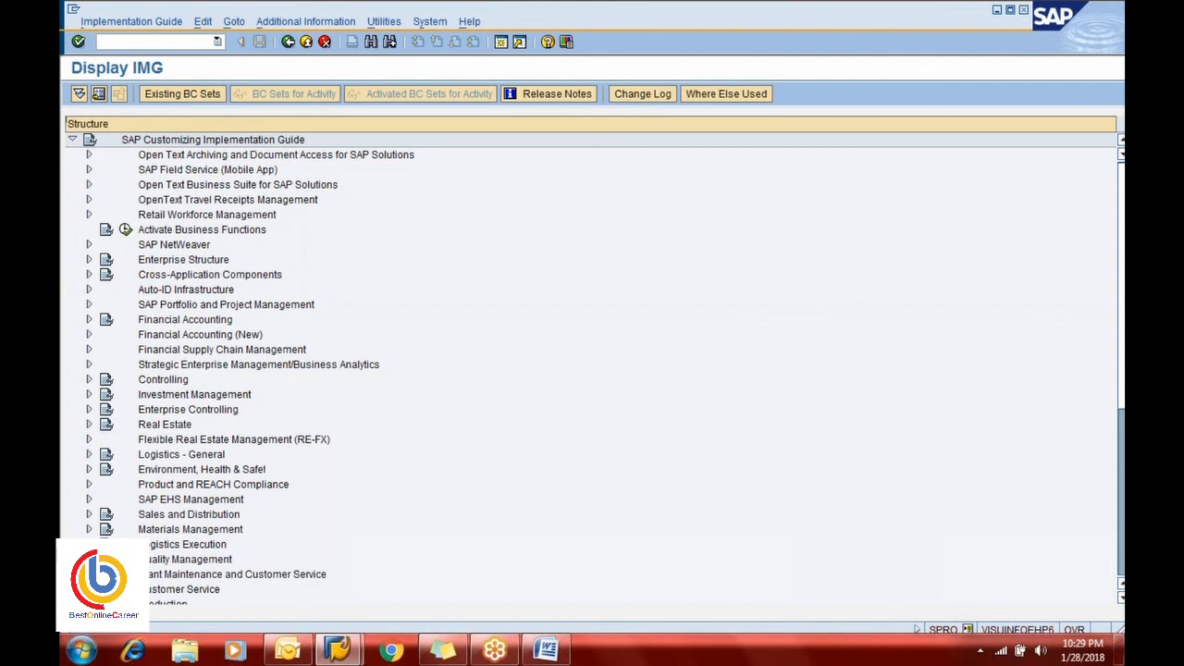
{"action": "left_click", "coordinate": [162, 321]}
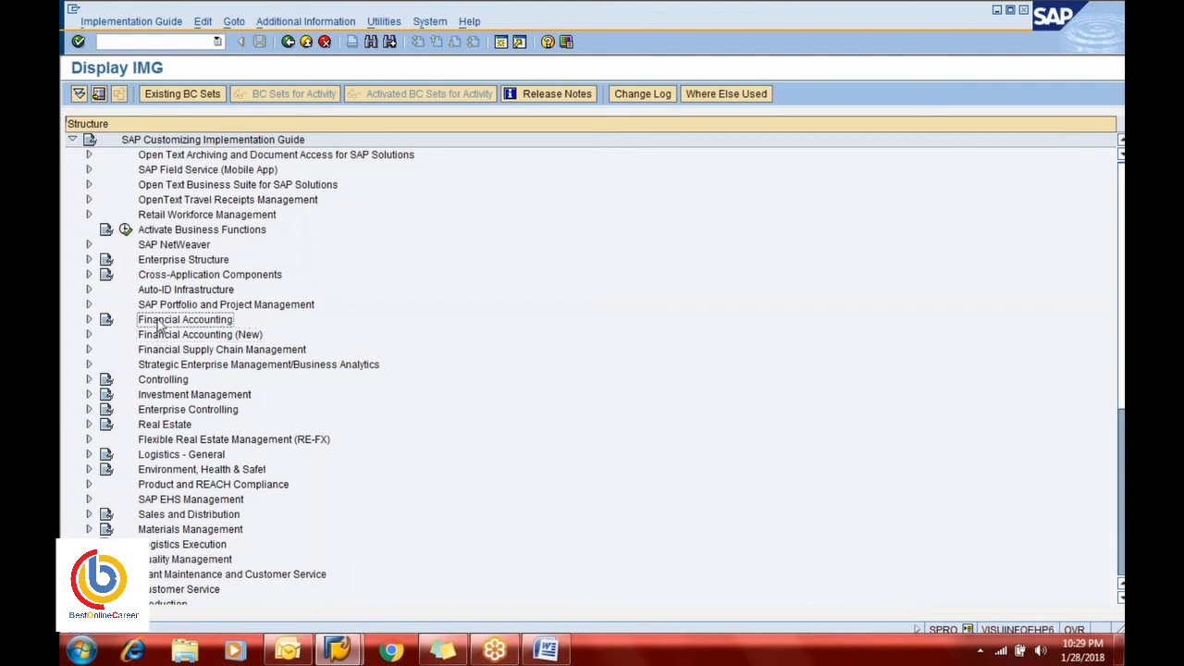
Point out the Controlling, Sales and Distribution, Materials Management, Logistics Execution and Plant Maintenance and Customer Service nodes in the IMG structure
{"action": "left_click", "coordinate": [161, 381]}
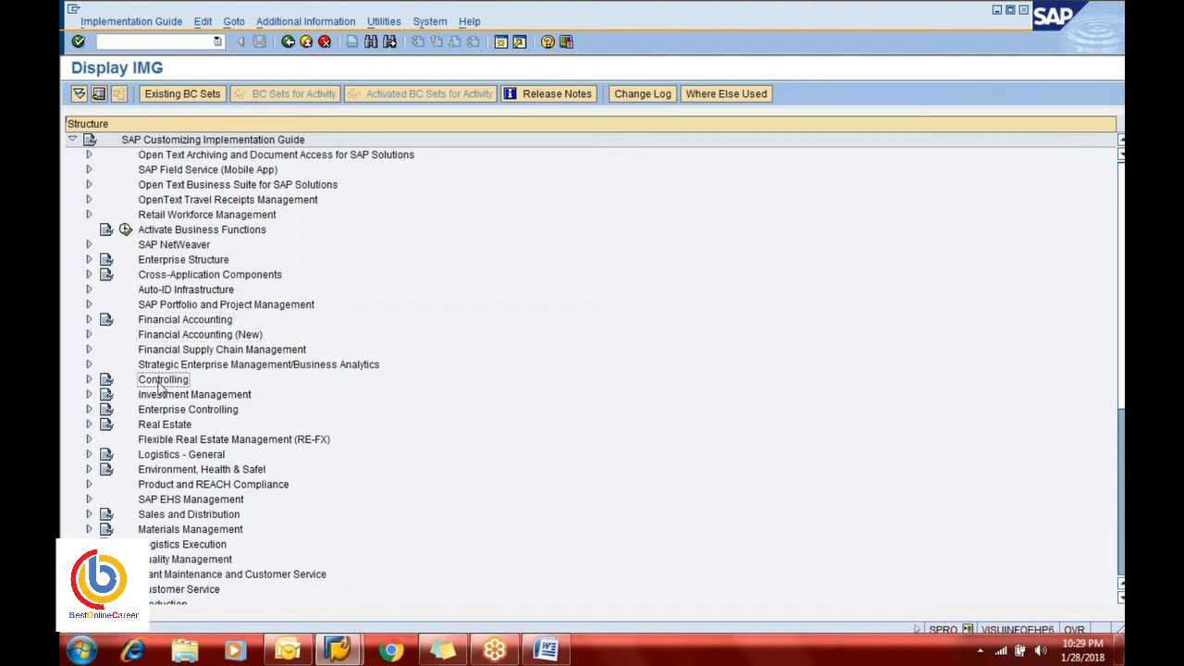
{"action": "left_click", "coordinate": [157, 488]}
{"action": "left_click", "coordinate": [159, 514]}
{"action": "left_click", "coordinate": [159, 529]}
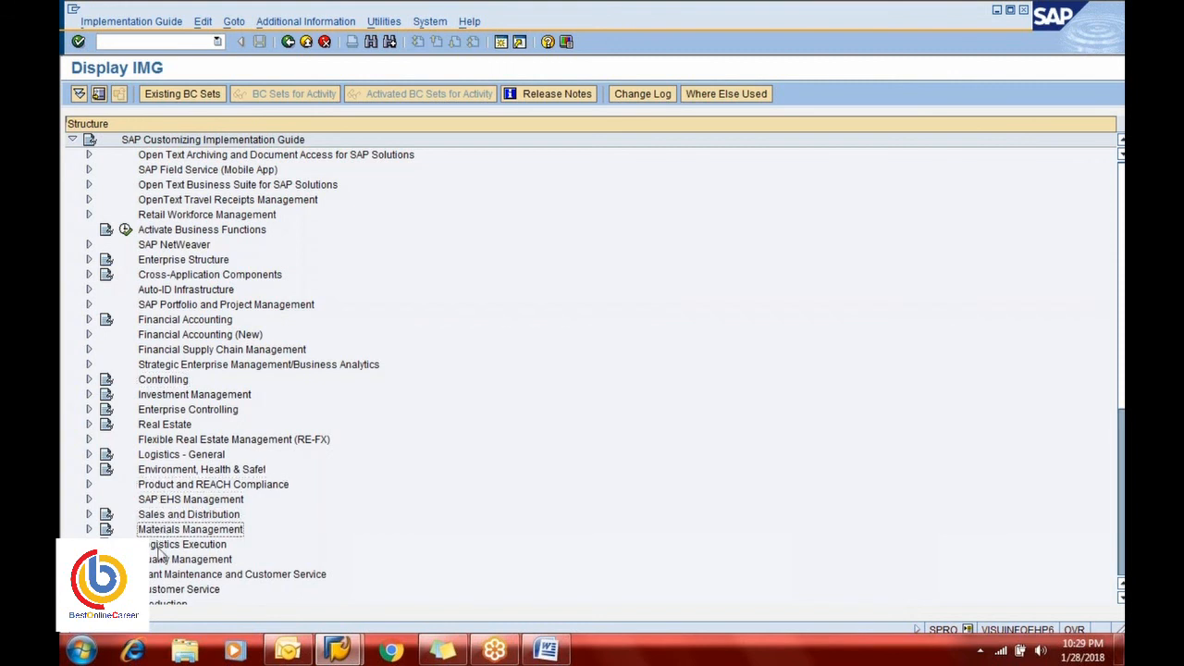
{"action": "left_click", "coordinate": [160, 547]}
{"action": "left_click", "coordinate": [159, 575]}
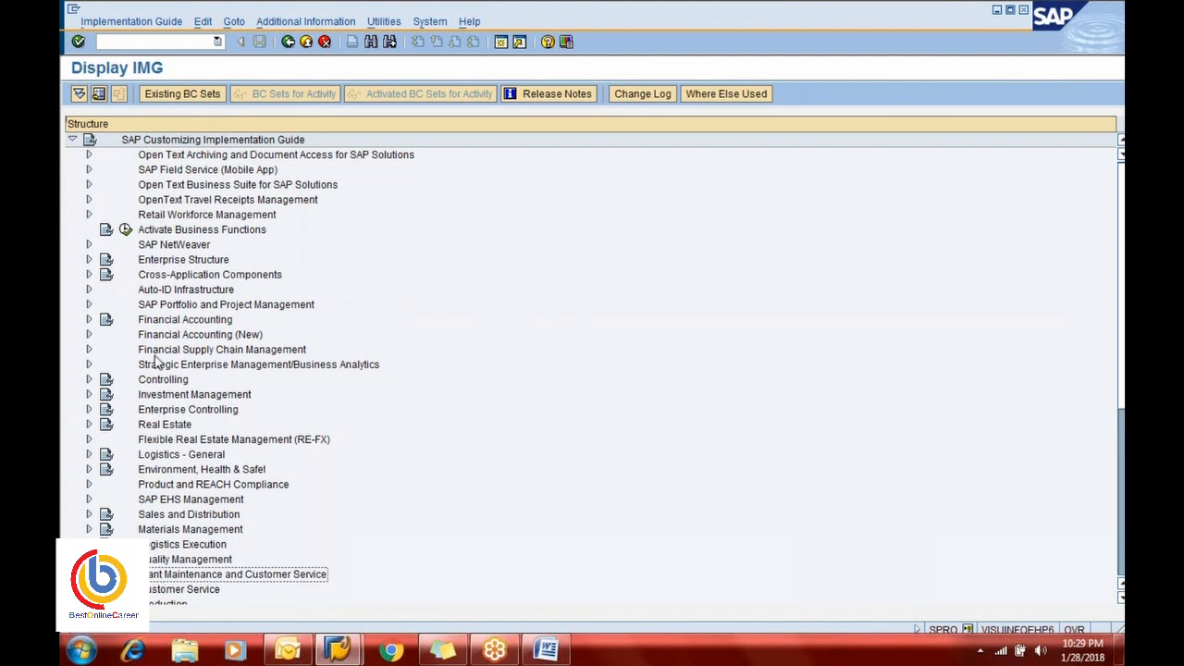
Expand Enterprise Structure, Definition and Financial Accounting in the IMG structure to list the financial accounting definition activities
{"action": "left_click", "coordinate": [89, 260]}
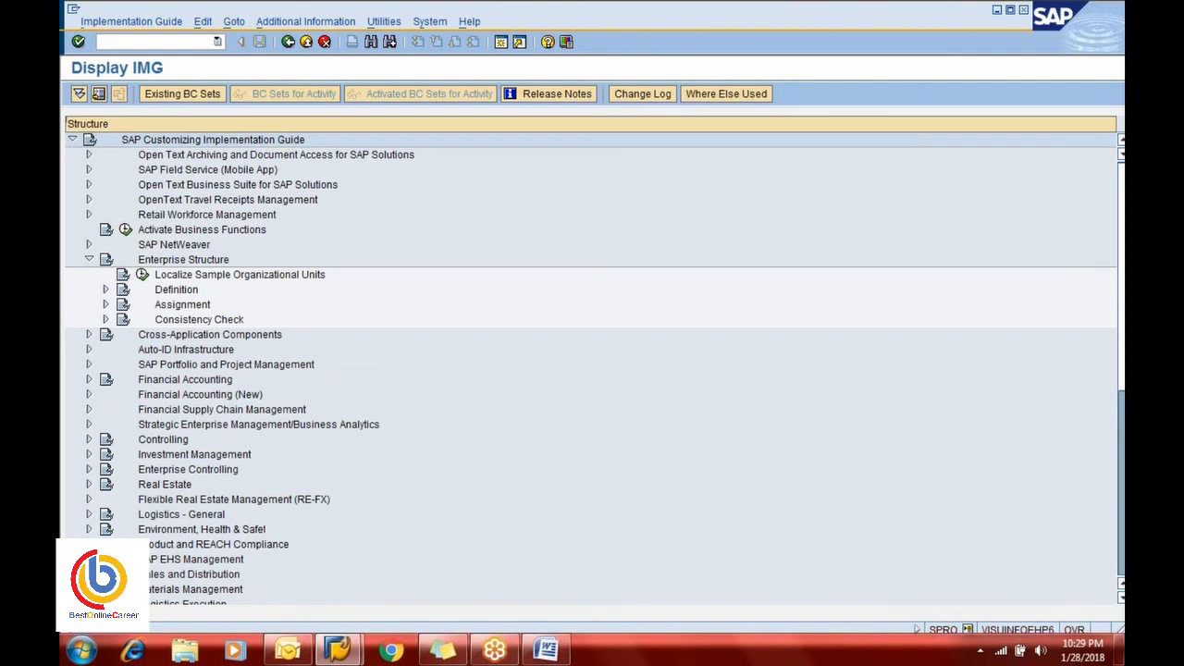
{"action": "left_click", "coordinate": [106, 290]}
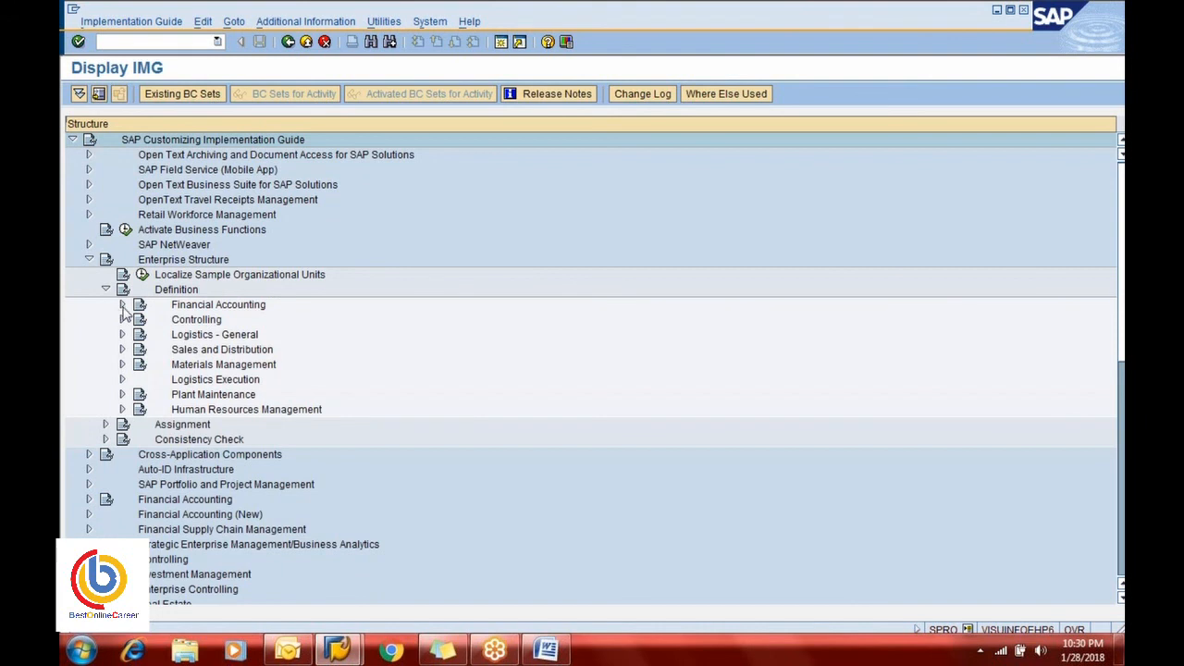
{"action": "left_click", "coordinate": [122, 305]}
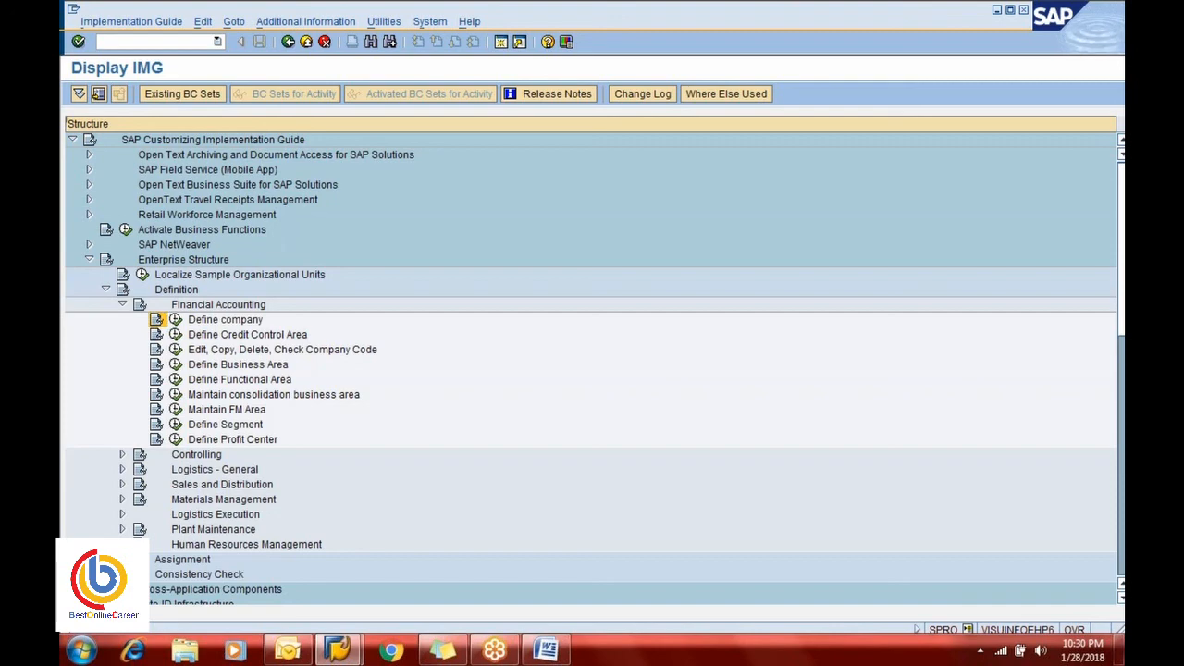
Read the documentation of the Define company activity, close it and execute that activity
{"action": "left_click", "coordinate": [156, 319]}
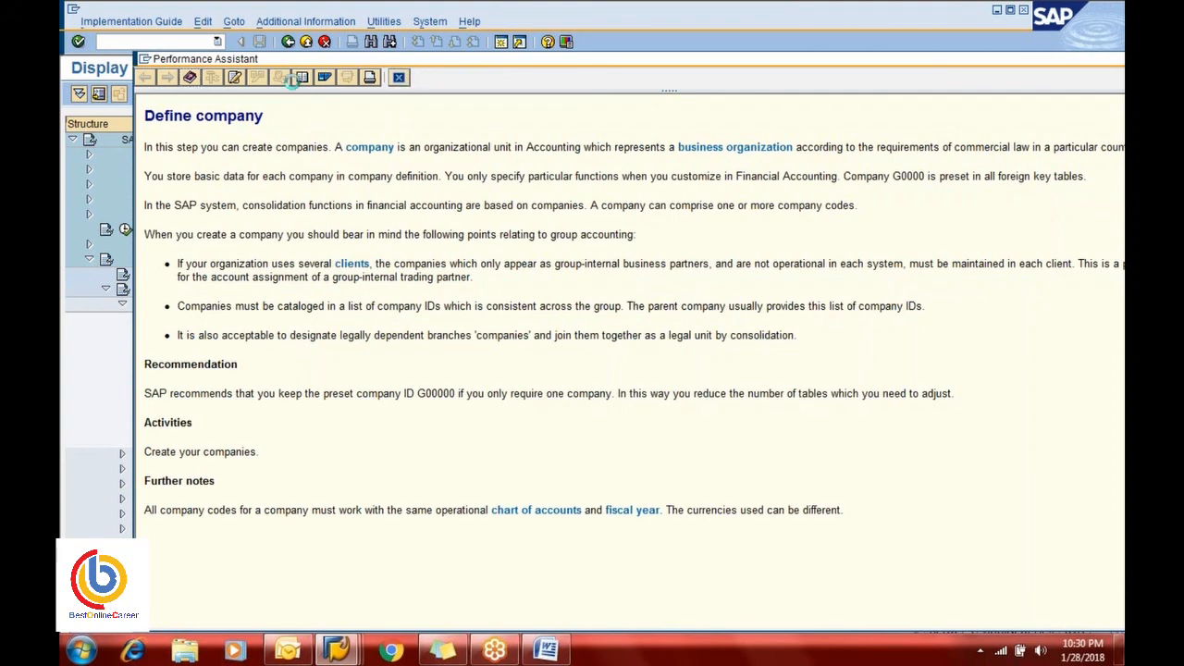
{"action": "left_click", "coordinate": [398, 78]}
{"action": "left_click", "coordinate": [174, 320]}
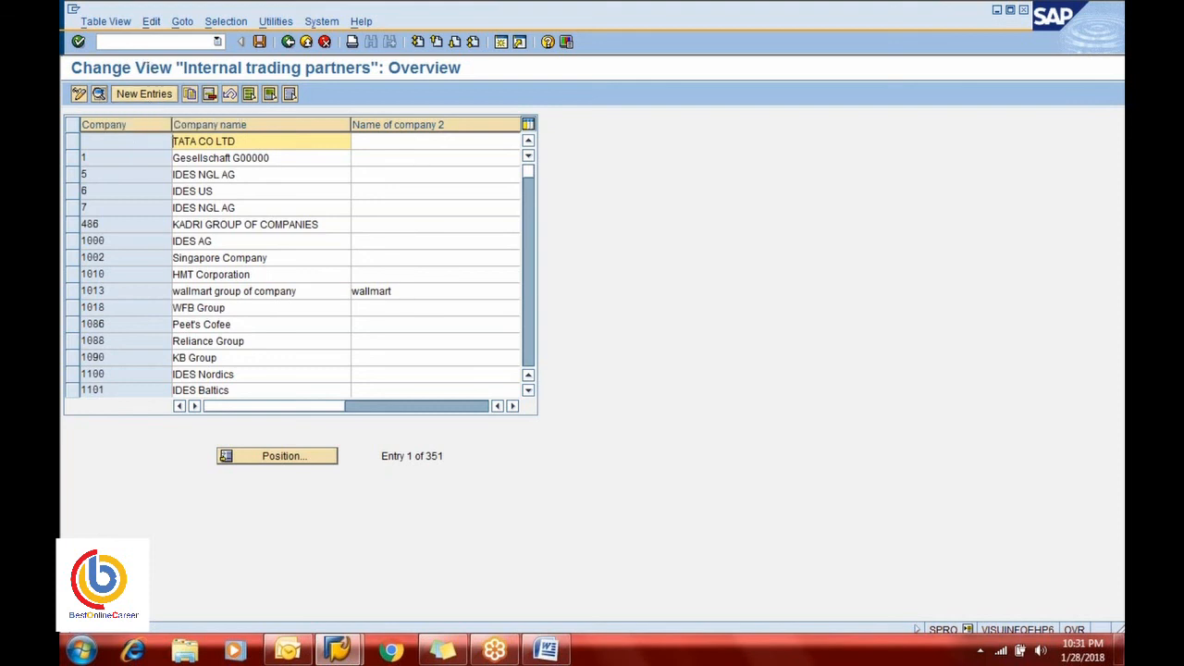
Display the details of company 1010, HMT Corporation, and return to the IMG structure
{"action": "left_click", "coordinate": [87, 174]}
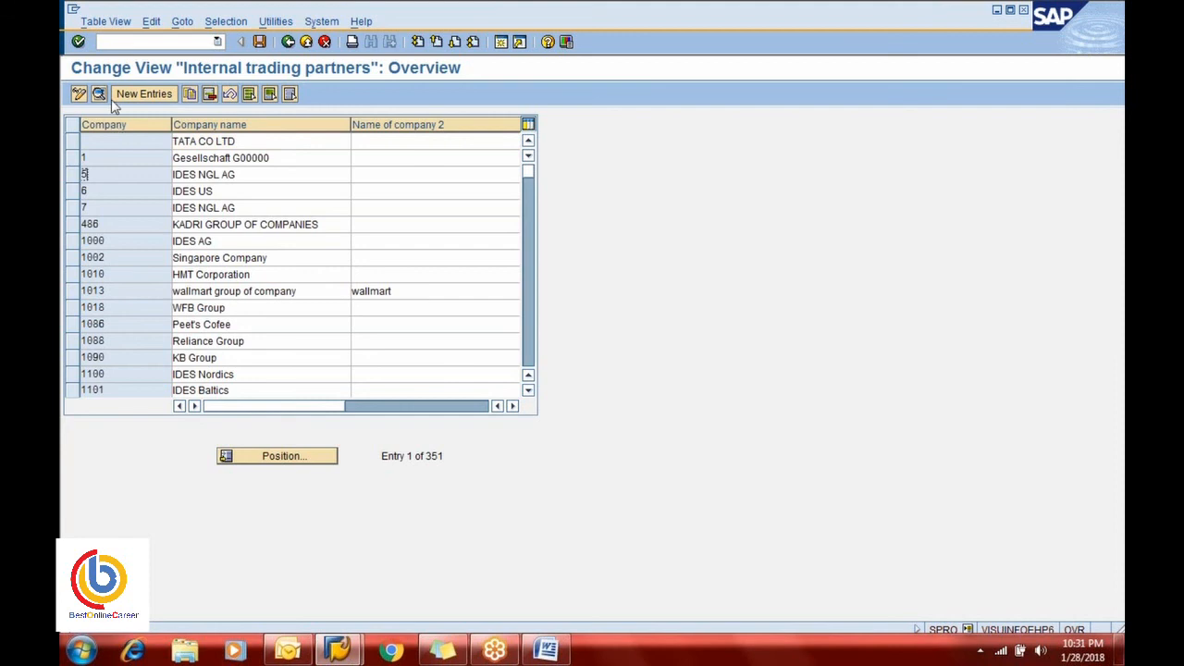
{"action": "left_click", "coordinate": [107, 275]}
{"action": "left_click", "coordinate": [99, 95]}
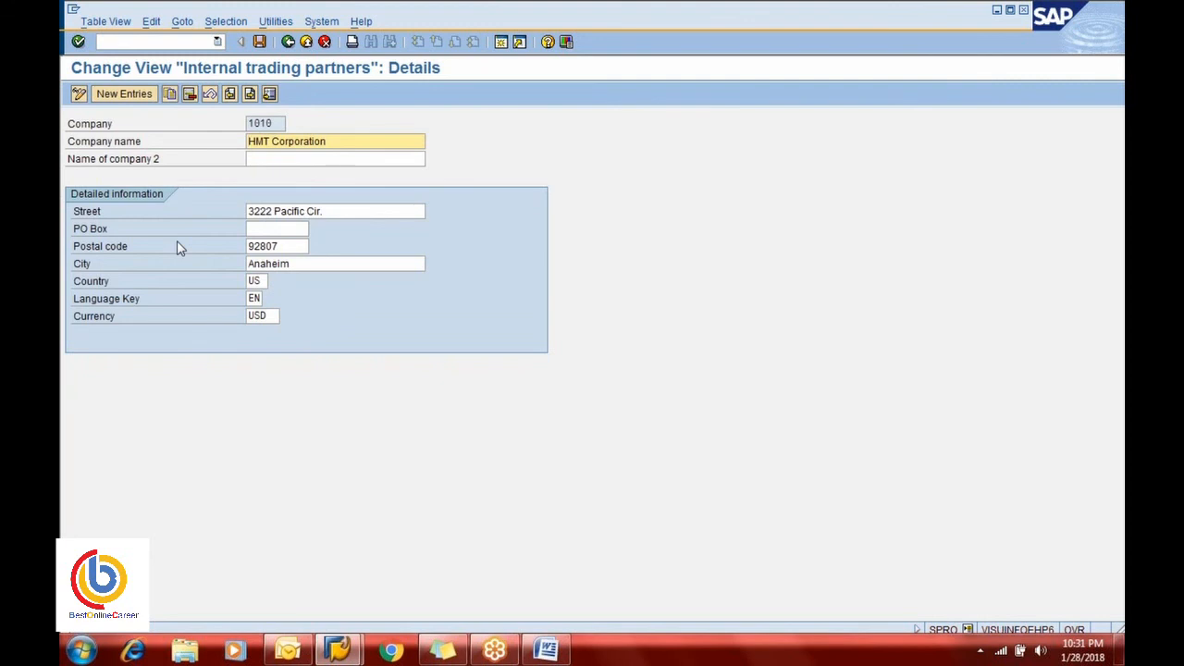
{"action": "left_click", "coordinate": [288, 43]}
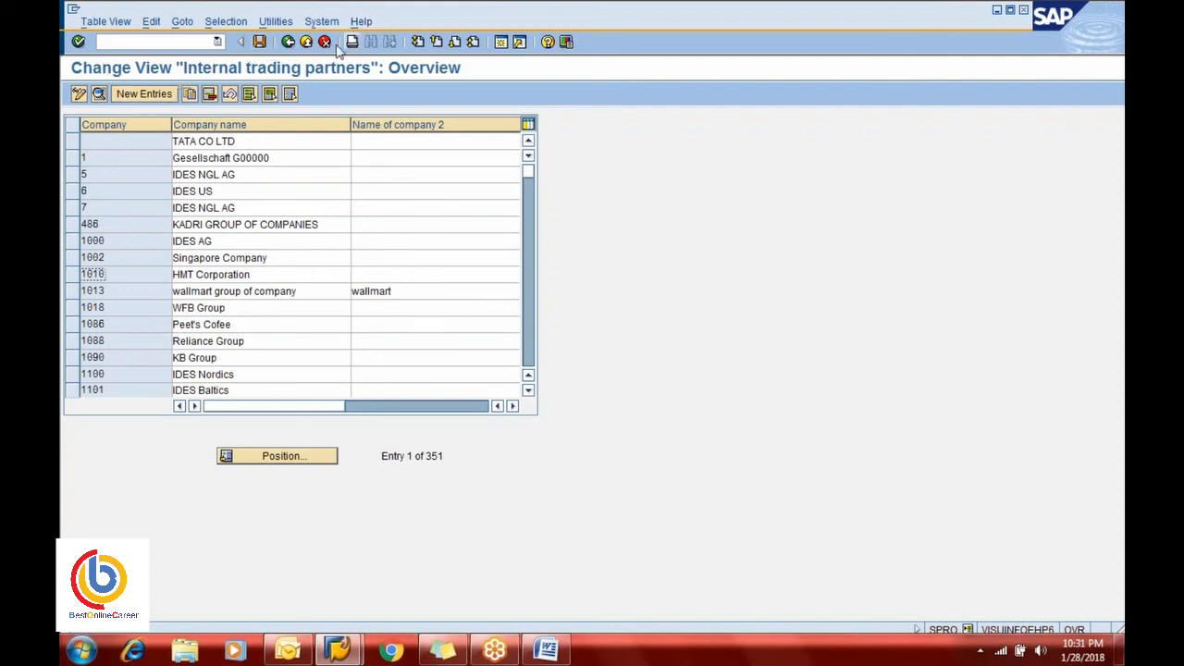
{"action": "left_click", "coordinate": [288, 43]}
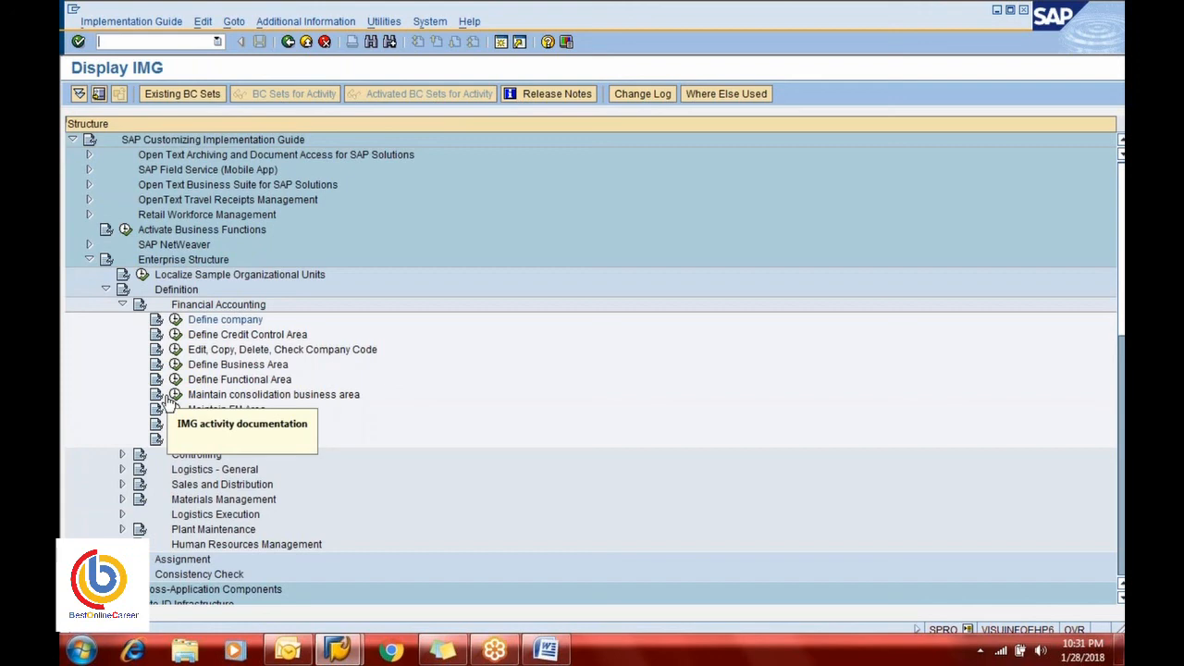
Switch to the desktop and open the basic settings ppt folder inside the SAP Training folder
{"action": "key", "text": "super+d"}
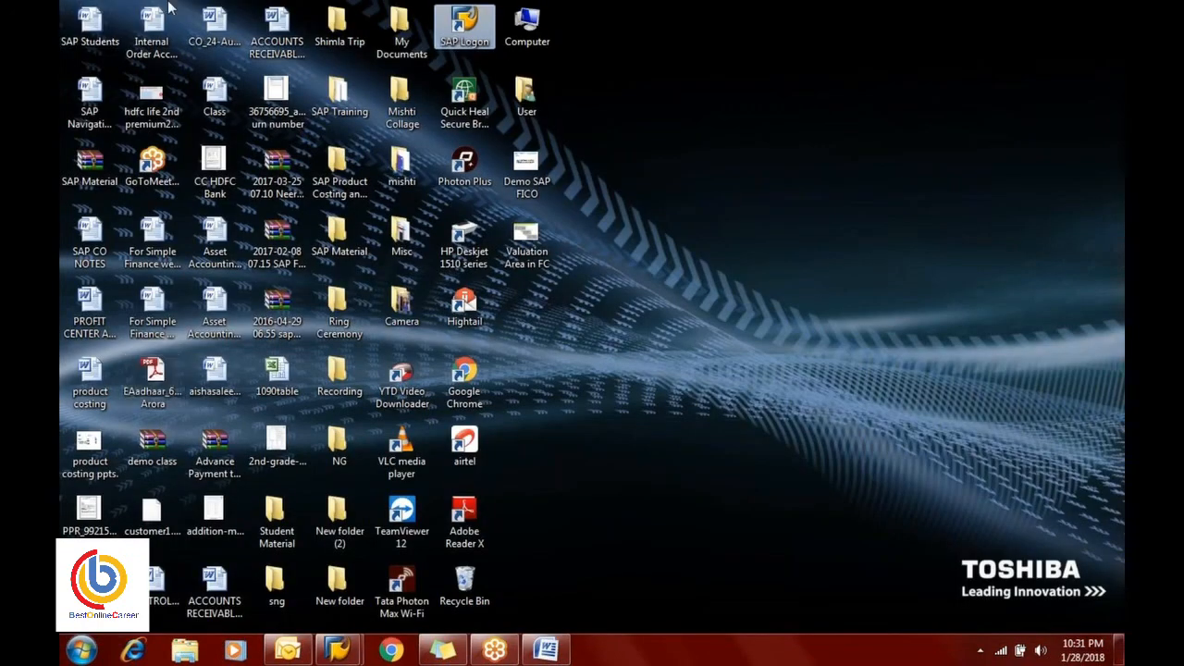
{"action": "left_click", "coordinate": [337, 112]}
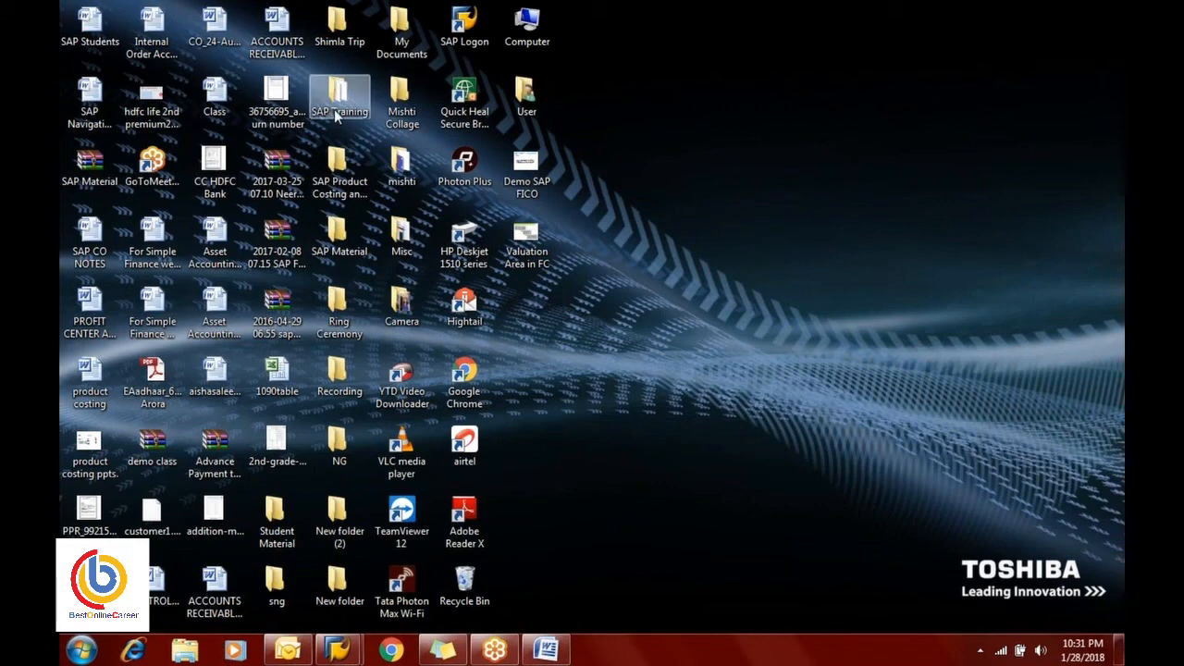
{"action": "double_click", "coordinate": [337, 113]}
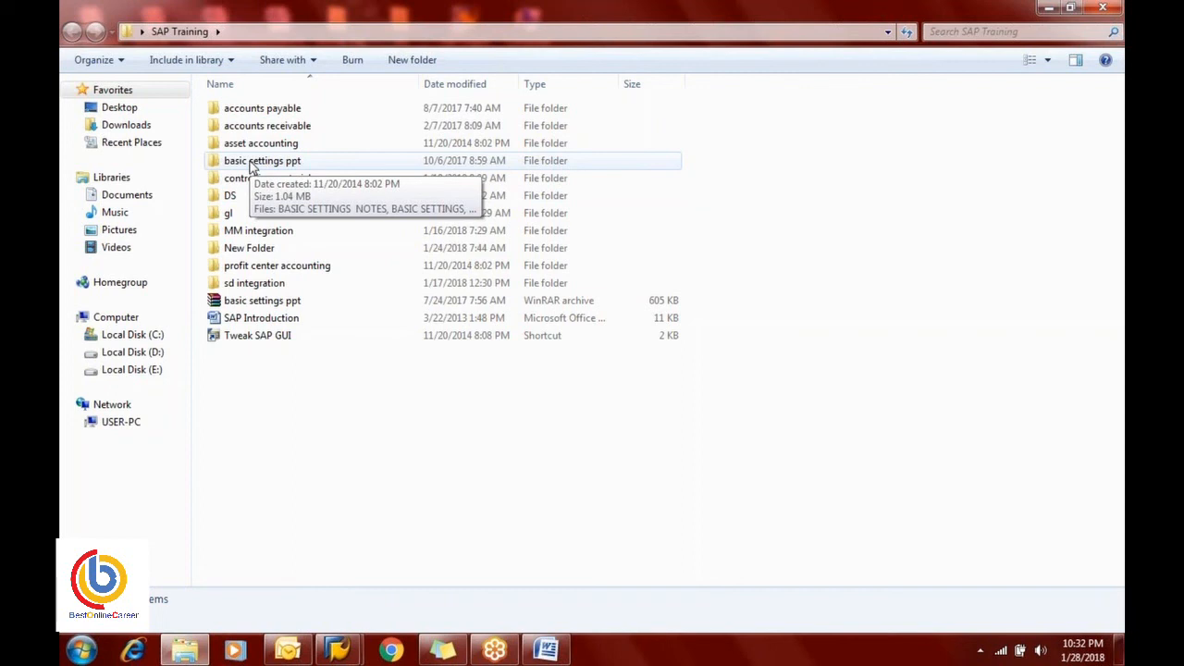
{"action": "double_click", "coordinate": [251, 163]}
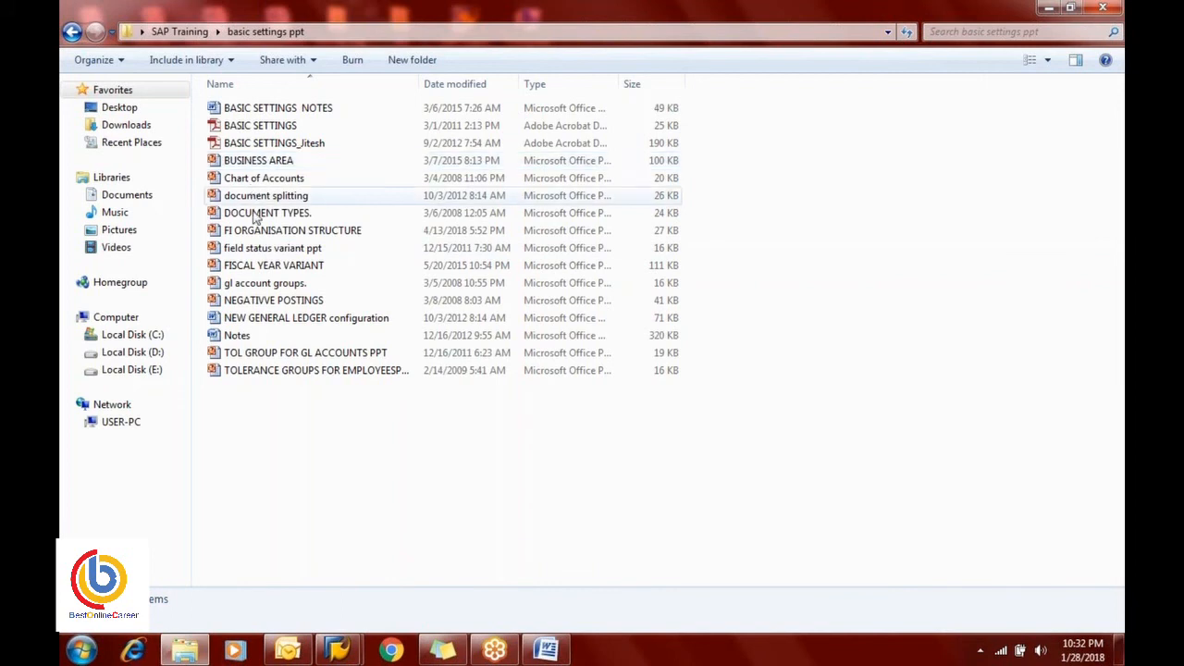
Open the 190 KB BASIC SETTINGS PDF from the basic settings ppt folder in Adobe Reader
{"action": "left_click", "coordinate": [254, 160]}
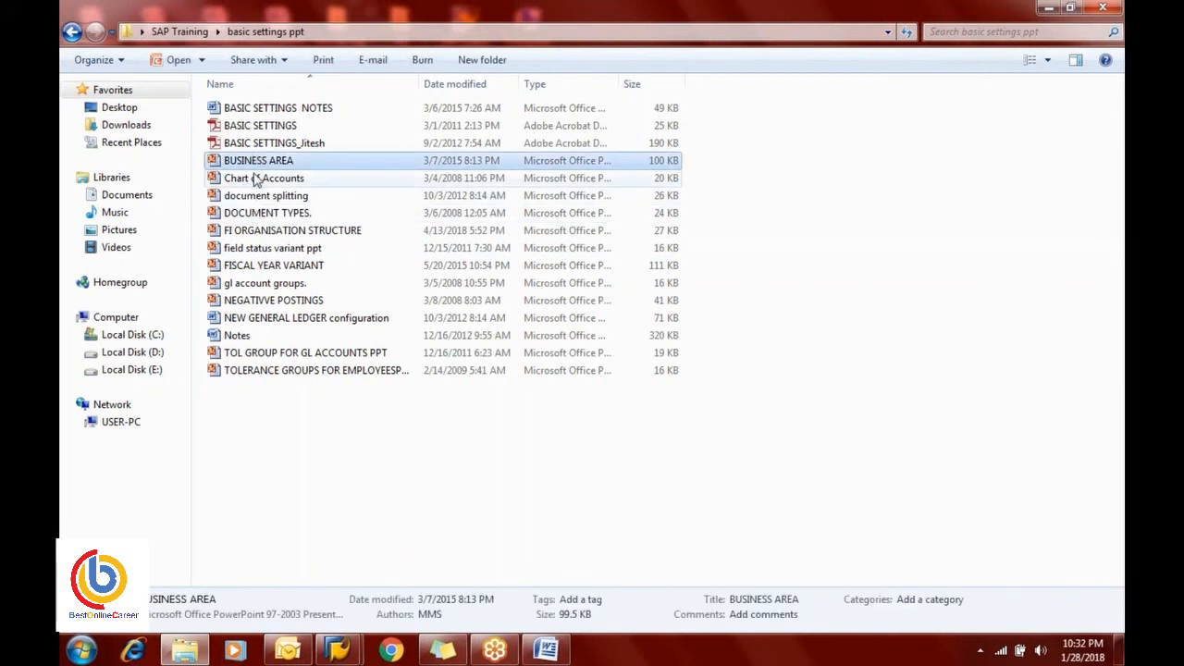
{"action": "left_click", "coordinate": [256, 179]}
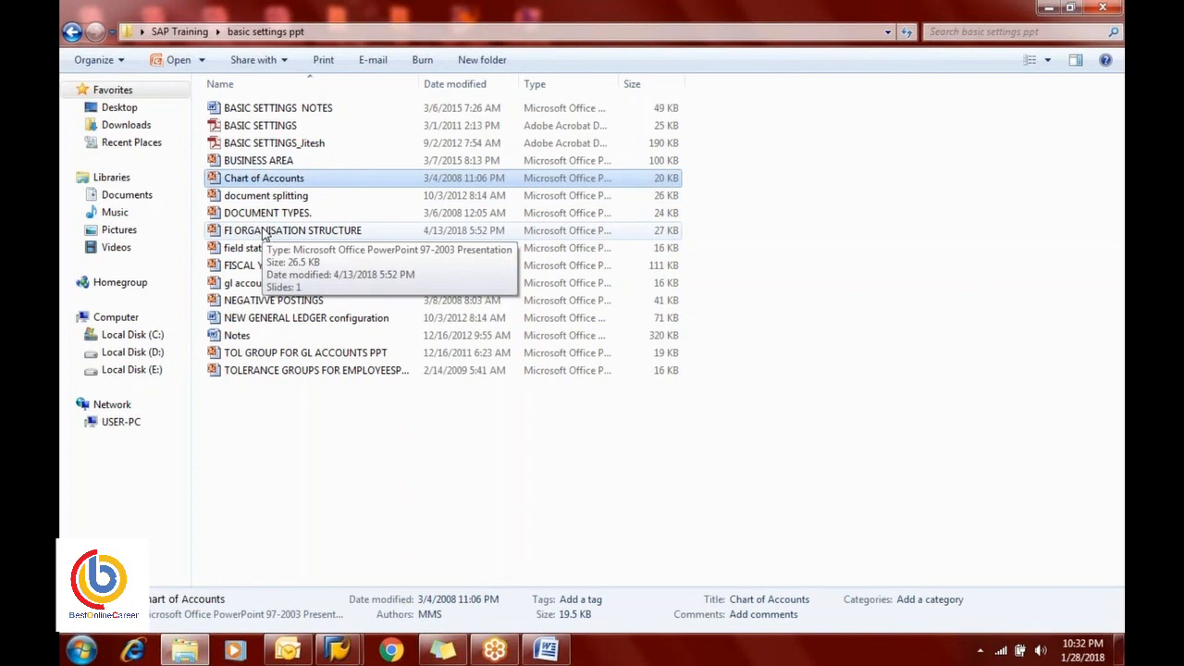
{"action": "left_click", "coordinate": [264, 145]}
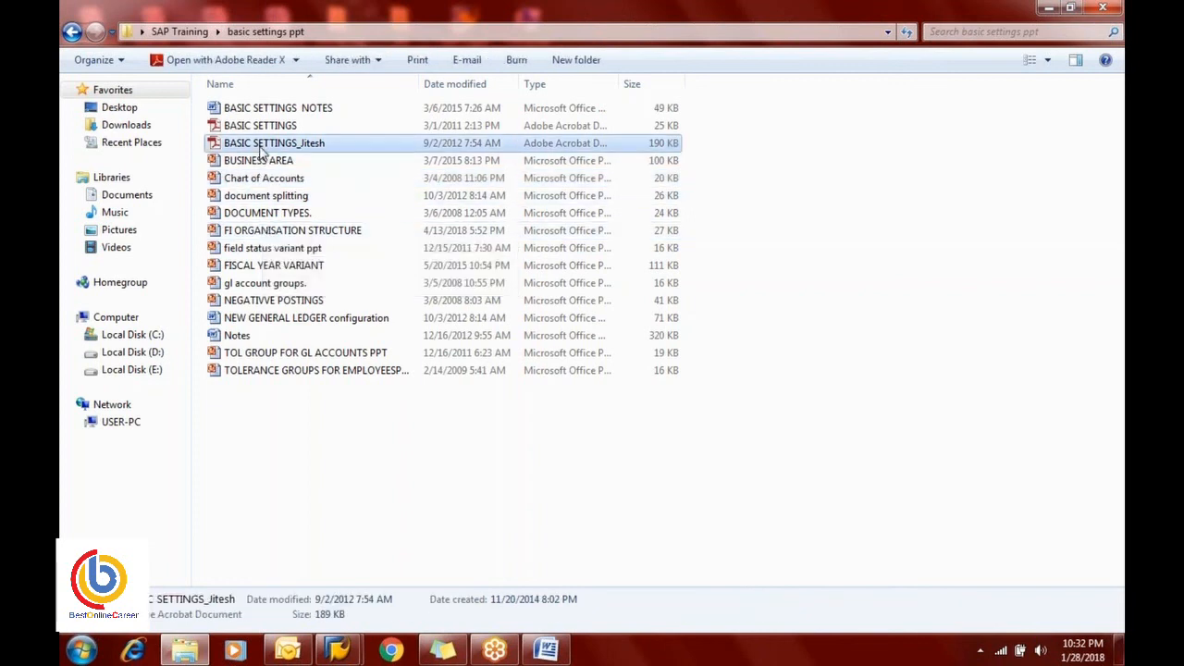
{"action": "key", "text": "Return"}
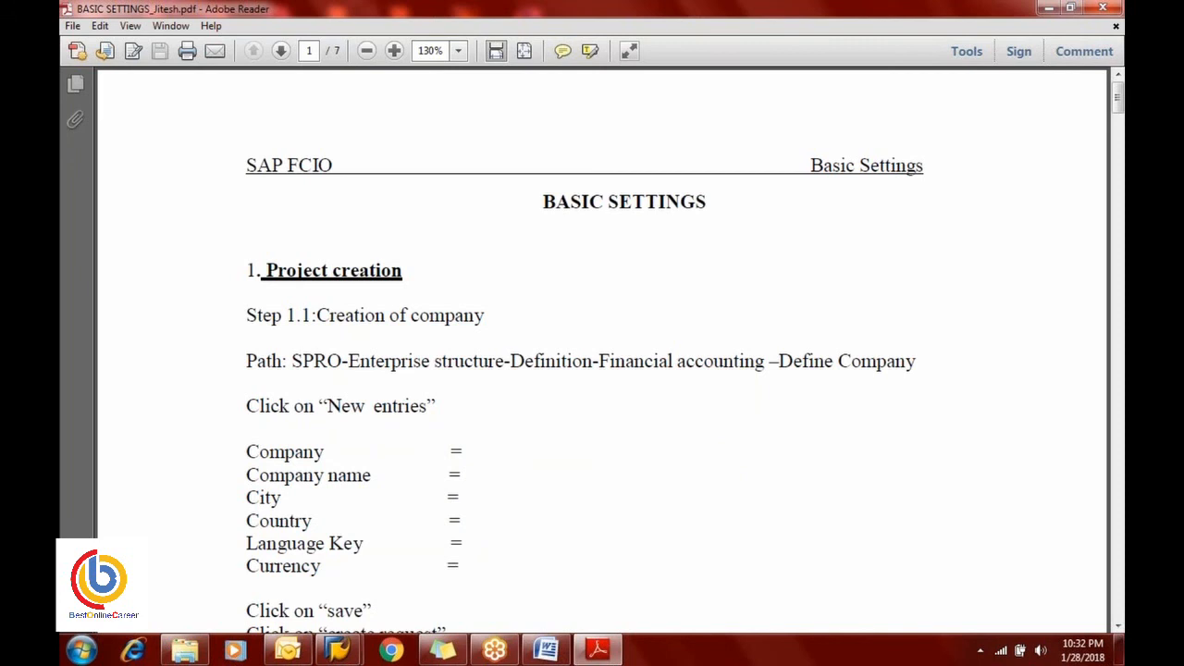
Examine the PDF's instructions for creating and assigning the company and company code, the business area and the fiscal year variant
{"action": "scroll", "coordinate": [602, 352], "scroll_direction": "down", "scroll_amount": 5}
{"action": "scroll", "coordinate": [602, 351], "scroll_direction": "down", "scroll_amount": 1}
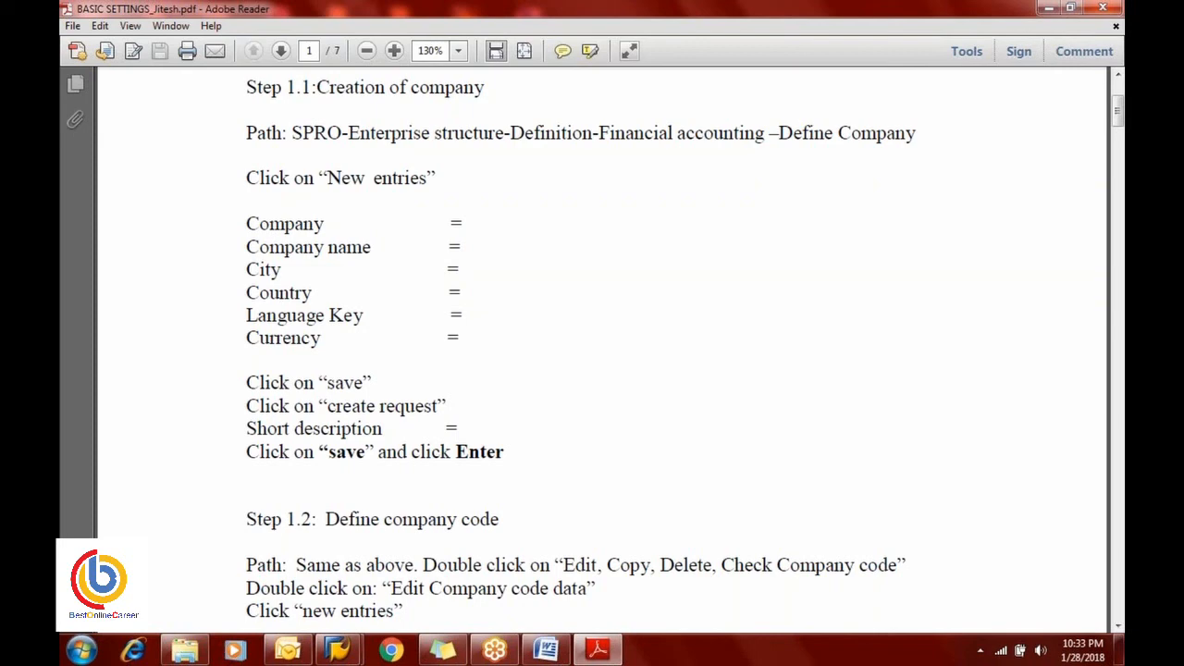
{"action": "scroll", "coordinate": [592, 342], "scroll_direction": "down", "scroll_amount": 1}
{"action": "scroll", "coordinate": [592, 342], "scroll_direction": "down", "scroll_amount": 15}
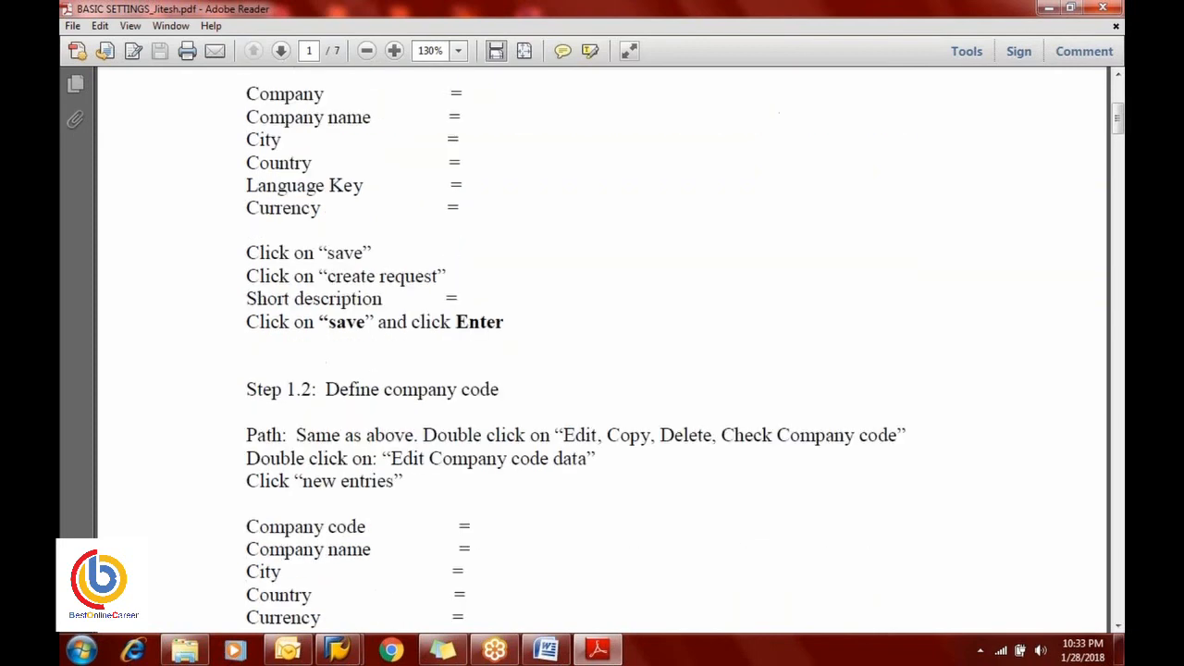
{"action": "scroll", "coordinate": [592, 343], "scroll_direction": "down", "scroll_amount": 2}
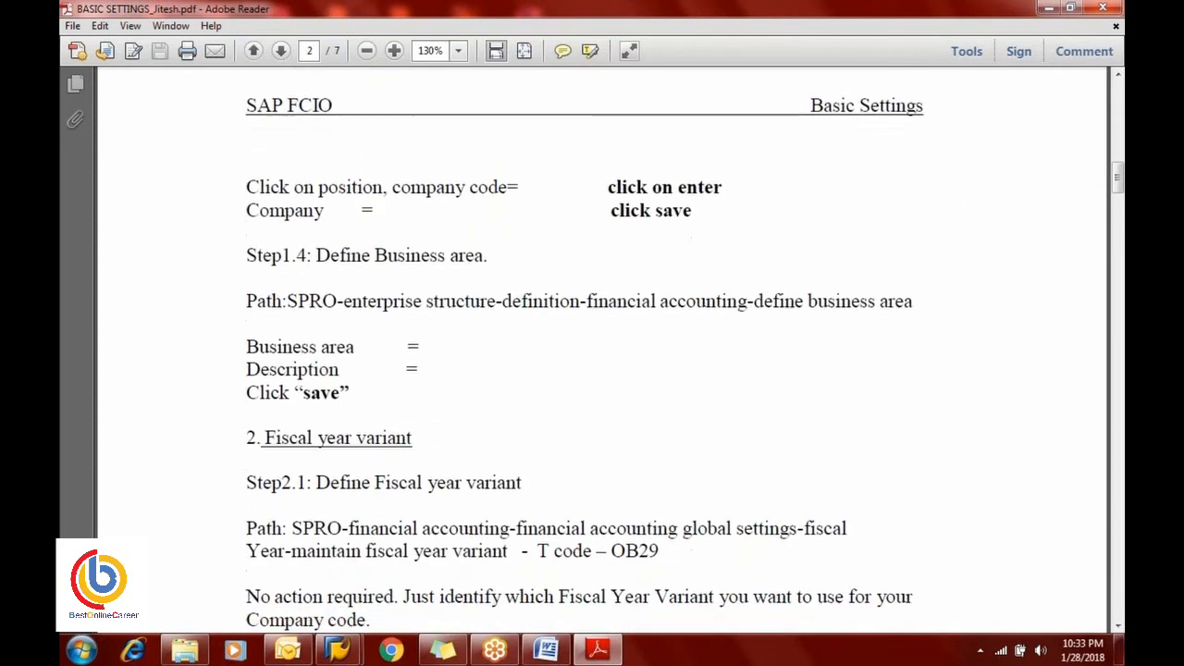
{"action": "scroll", "coordinate": [592, 342], "scroll_direction": "up", "scroll_amount": 8}
{"action": "scroll", "coordinate": [592, 343], "scroll_direction": "up", "scroll_amount": 4}
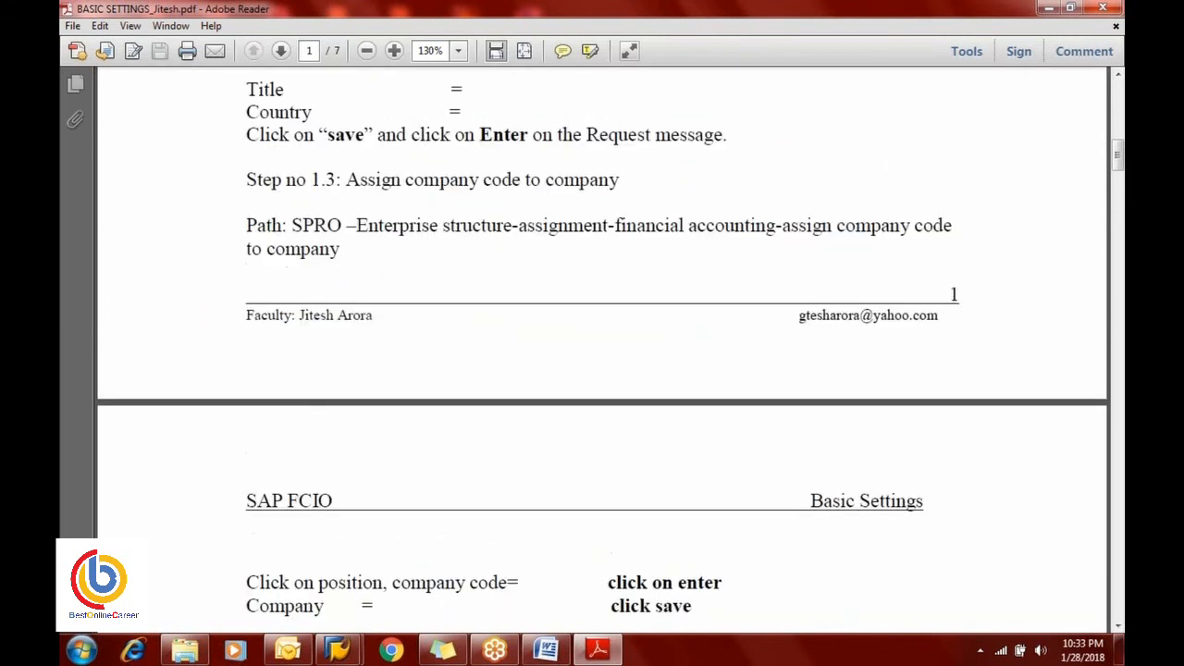